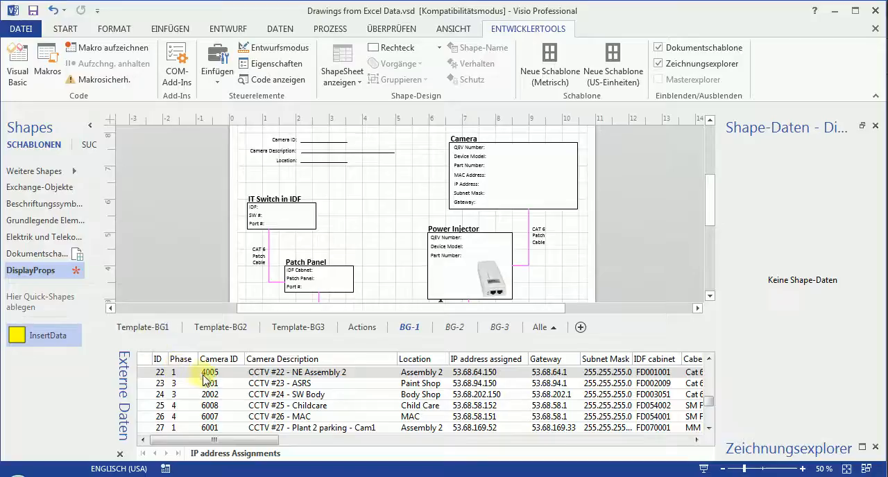
Look through the camera records numbered 23 to 25 in the linked external data.
left_click(267, 384)
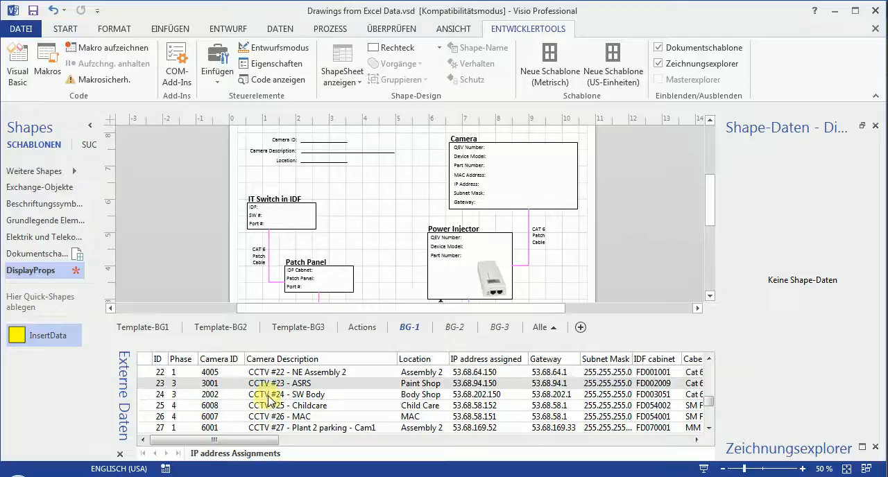
left_click(269, 395)
left_click(267, 406)
mouse_move(264, 442)
left_mouse_down()
mouse_move(342, 452)
mouse_move(506, 444)
mouse_move(242, 444)
mouse_move(257, 440)
left_mouse_up()
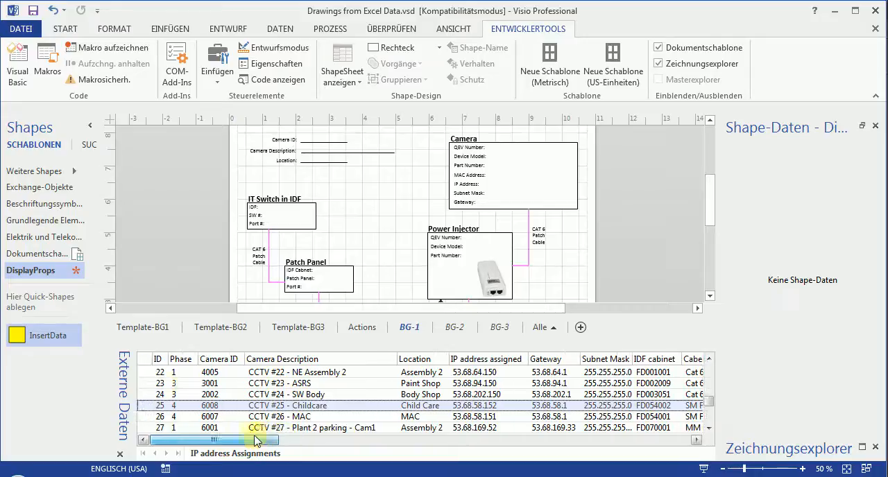
Open the Template-BG1 page and examine the placeholder values in its Power Injector, Patch Panel and Camera blocks.
left_click(164, 329)
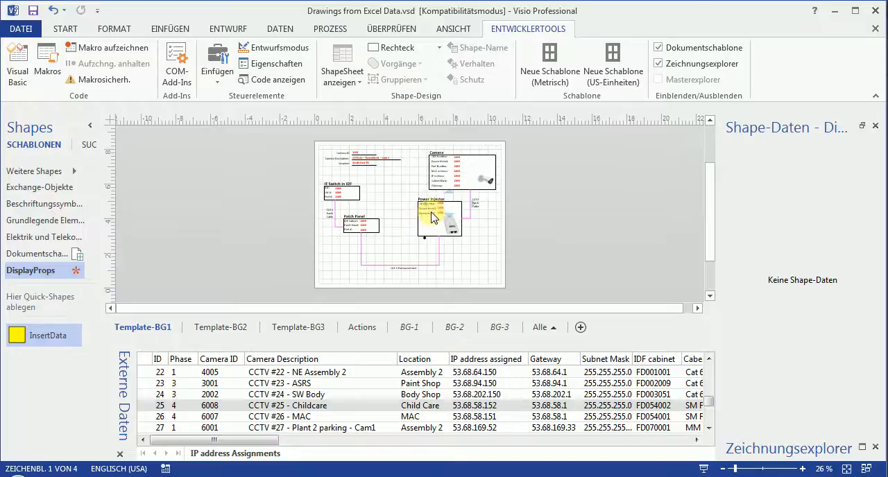
scroll(478, 255, "up", 3)
scroll(478, 255, "up", 2)
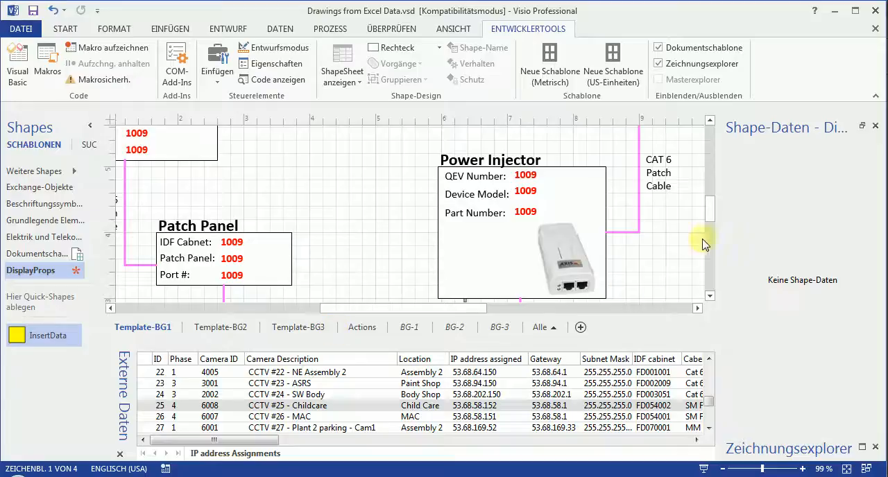
left_click_drag(709, 217, 725, 197)
left_click(322, 244)
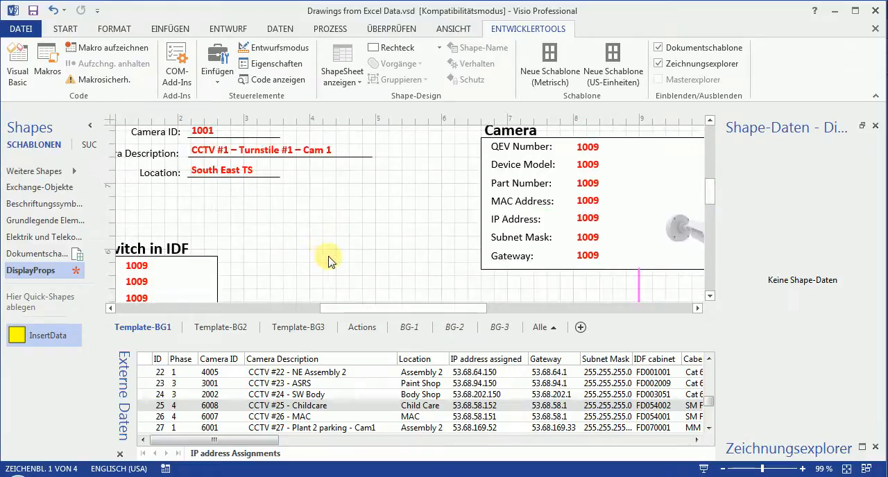
scroll(328, 261, "down", 3)
scroll(383, 271, "down", 2)
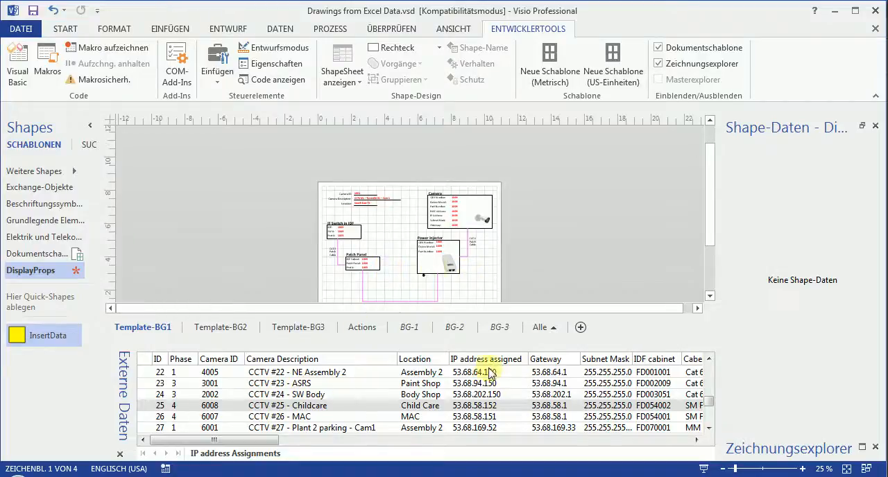
Examine the Camera ID, Camera Description and Location placeholders in the template header.
left_click(366, 201)
scroll(366, 201, "up", 6)
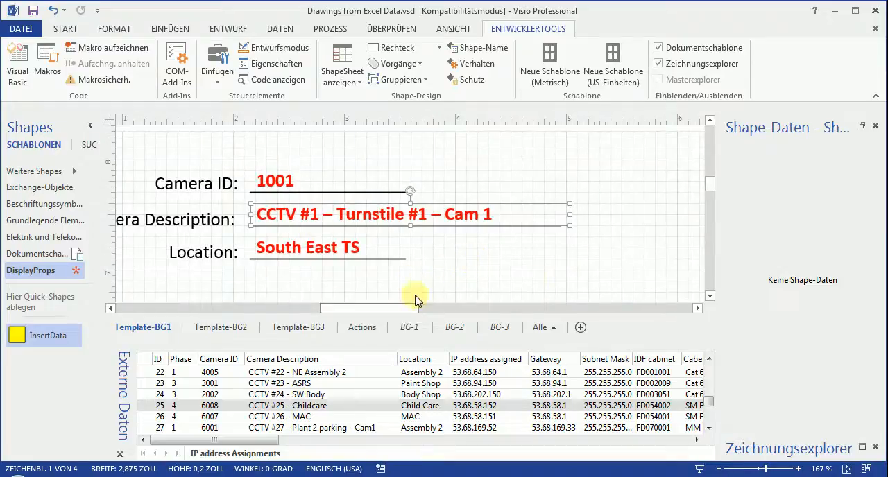
left_click(525, 277)
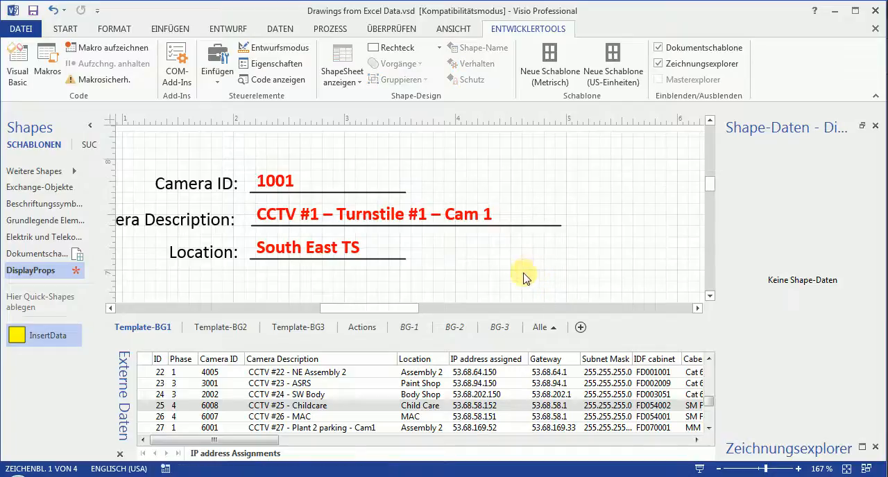
scroll(529, 271, "down", 4)
scroll(528, 270, "down", 4)
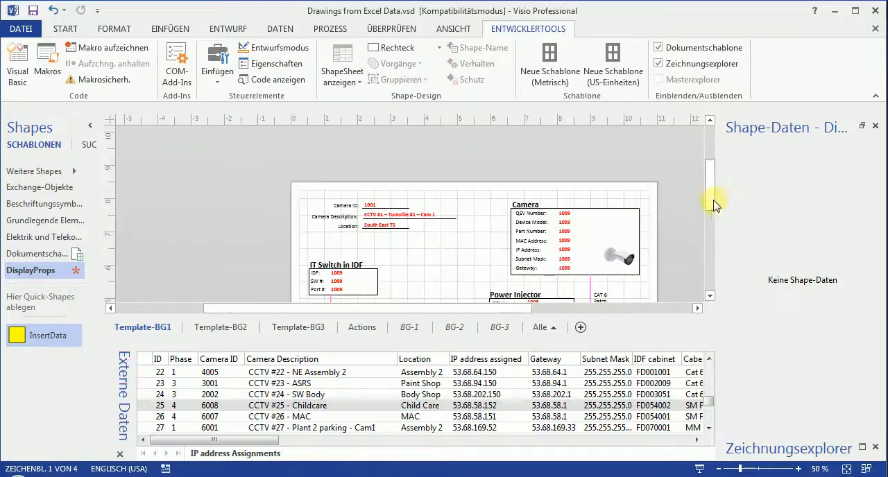
left_click_drag(711, 204, 723, 219)
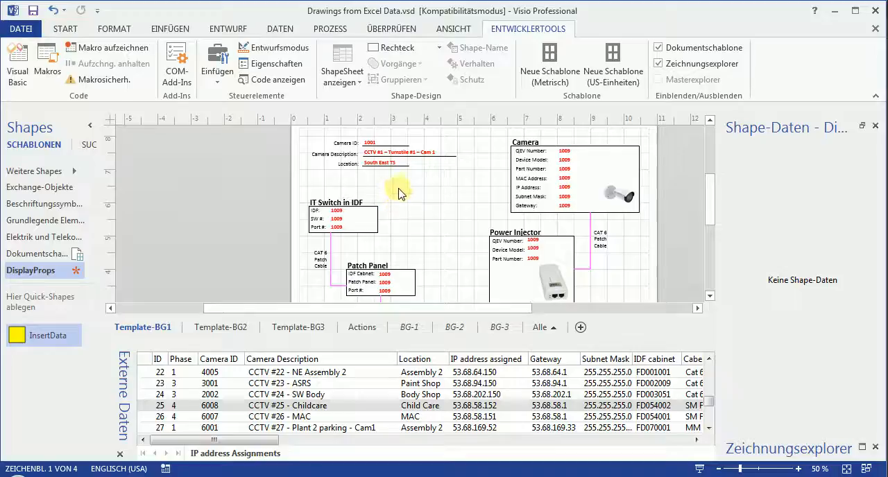
Draw a 0.5 by 0.5 inch rectangle in the free space between the IT Switch and Power Injector blocks.
right_click(431, 217)
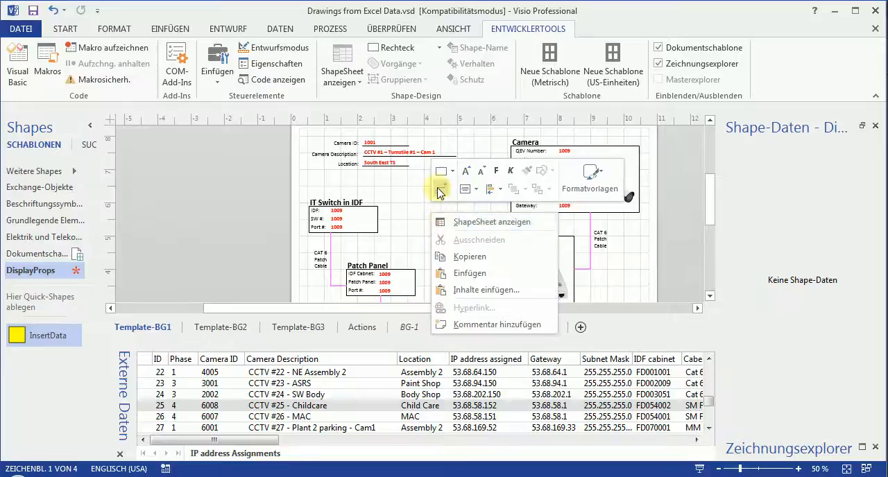
left_click(452, 172)
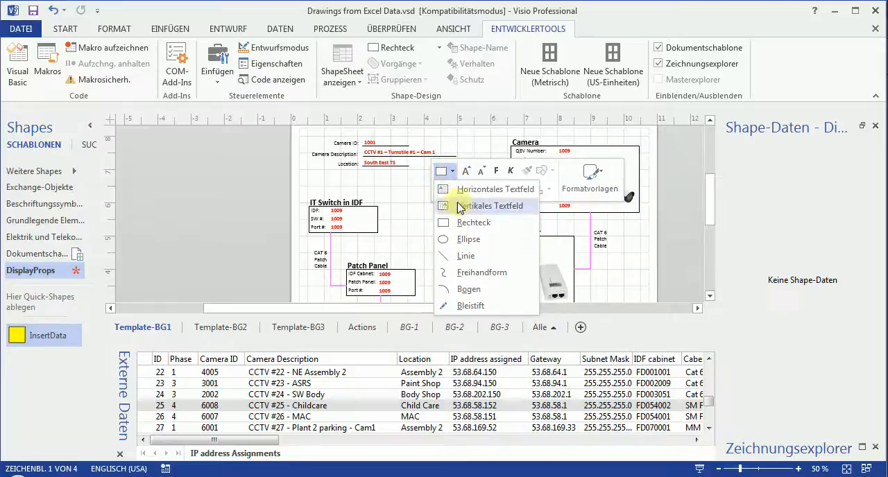
left_click(446, 223)
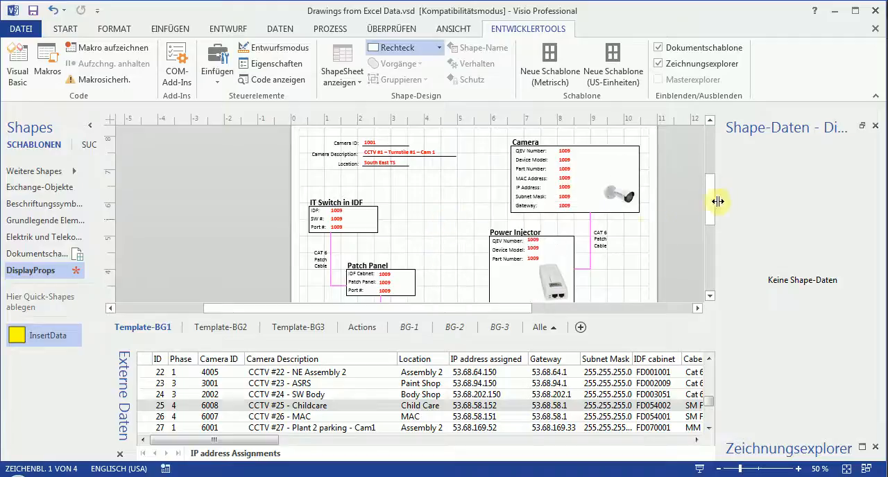
left_click_drag(408, 220, 425, 237)
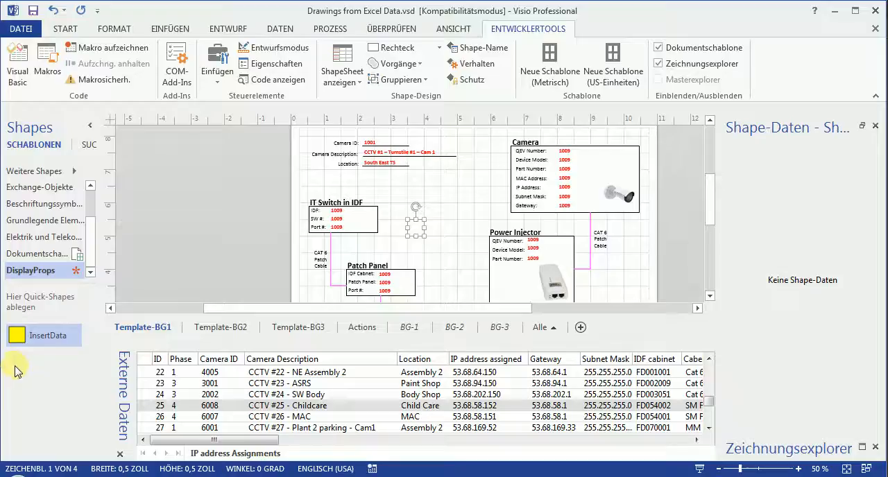
left_click_drag(19, 339, 263, 222)
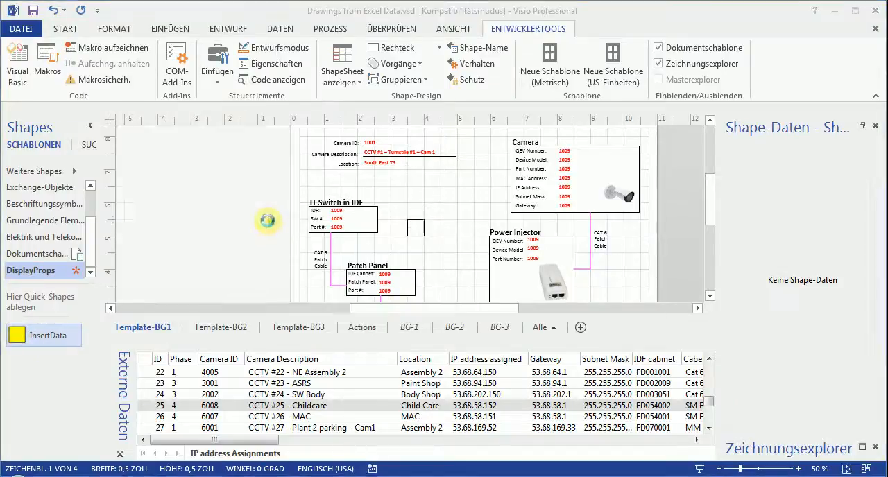
left_click_drag(286, 287, 813, 182)
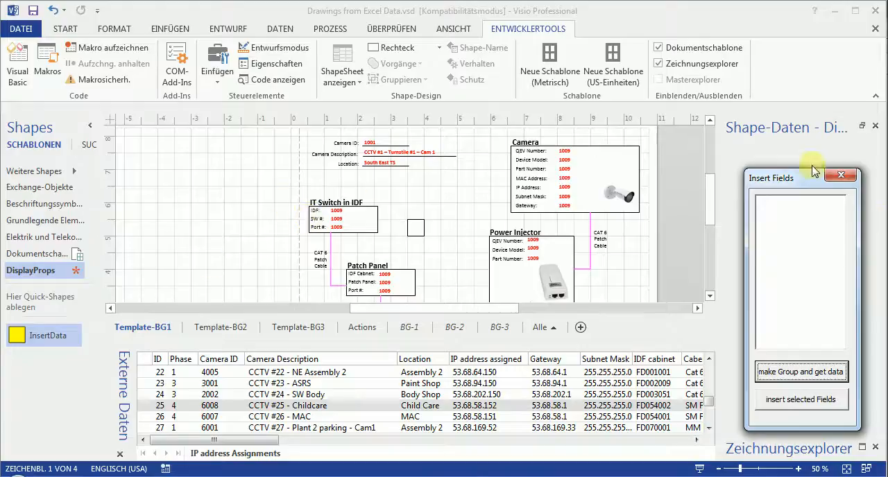
left_click_drag(818, 185, 247, 141)
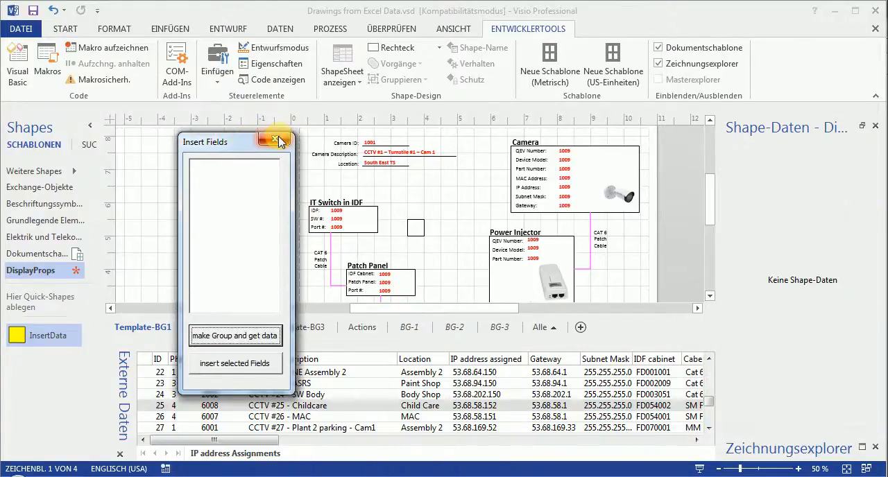
left_click(276, 138)
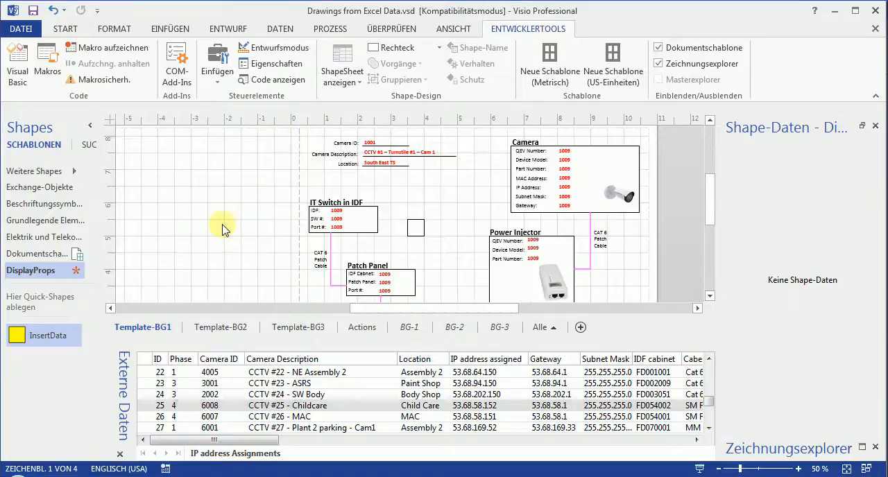
Link the external data row of camera 1001, CCTV #1 - Turnstile #1 - Cam1, to the small square and review its shape data.
left_click(419, 231)
scroll(465, 271, "up", 3)
scroll(470, 276, "down", 2)
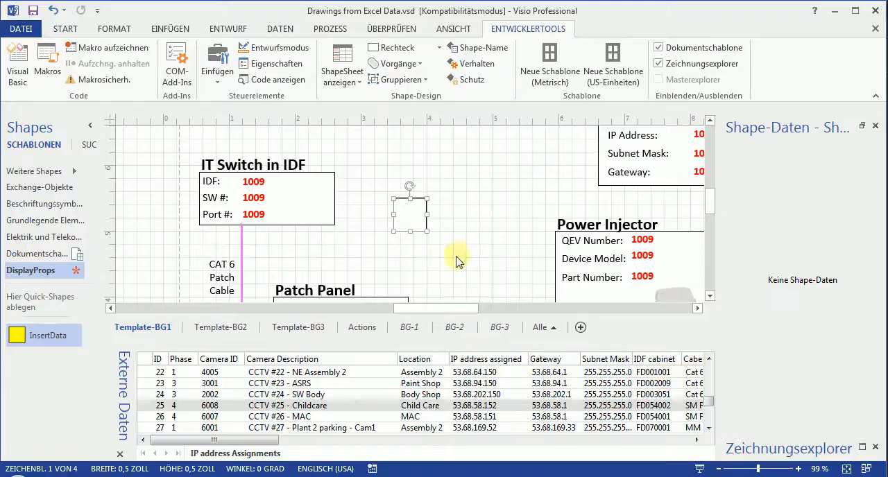
left_click(448, 258)
left_click(410, 216)
left_click_drag(708, 402, 706, 357)
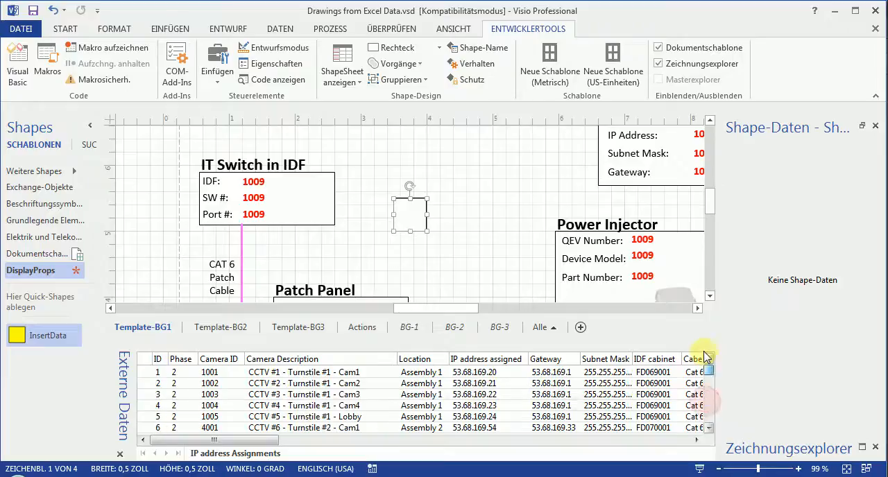
left_click(256, 372)
left_click_drag(209, 377, 424, 222)
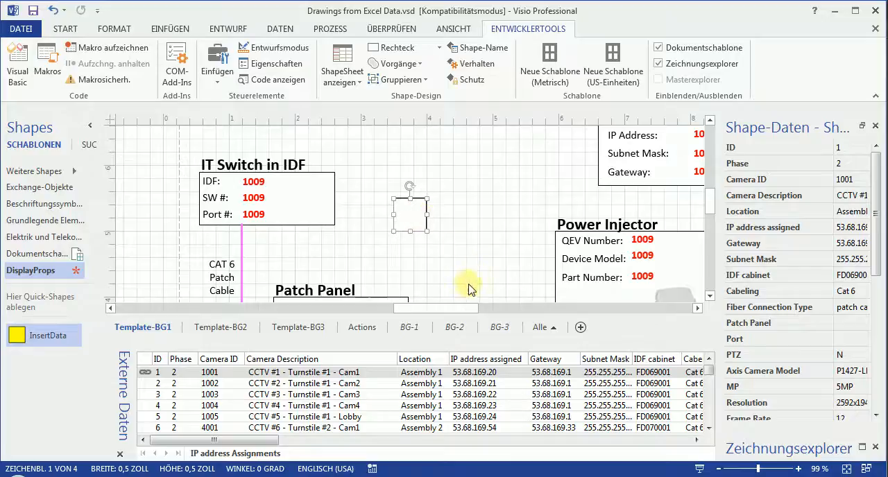
scroll(881, 233, "down", 6)
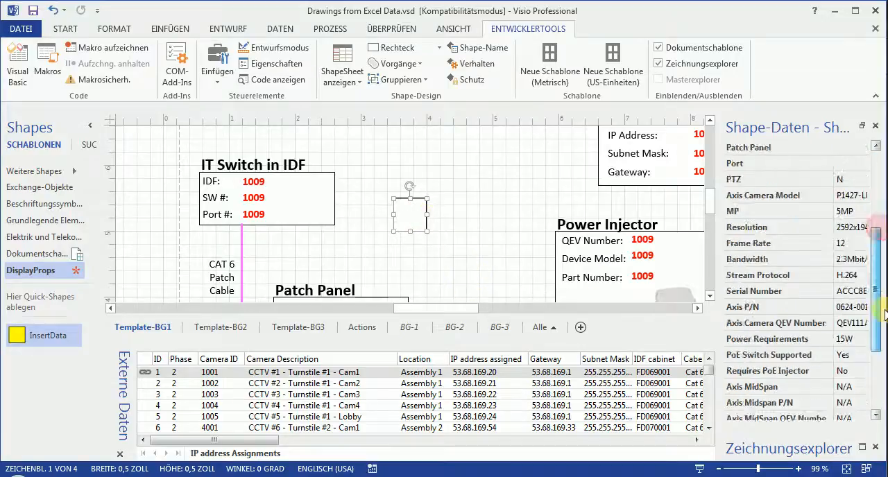
scroll(863, 201, "up", 6)
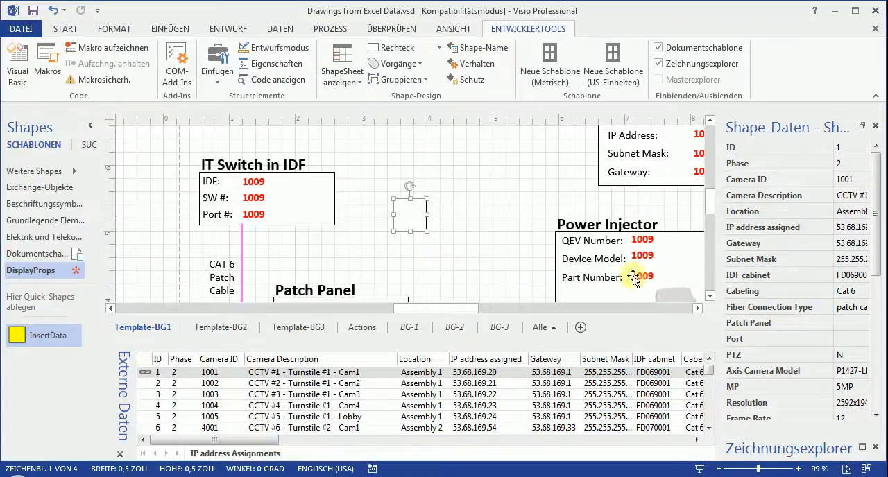
left_click(418, 260)
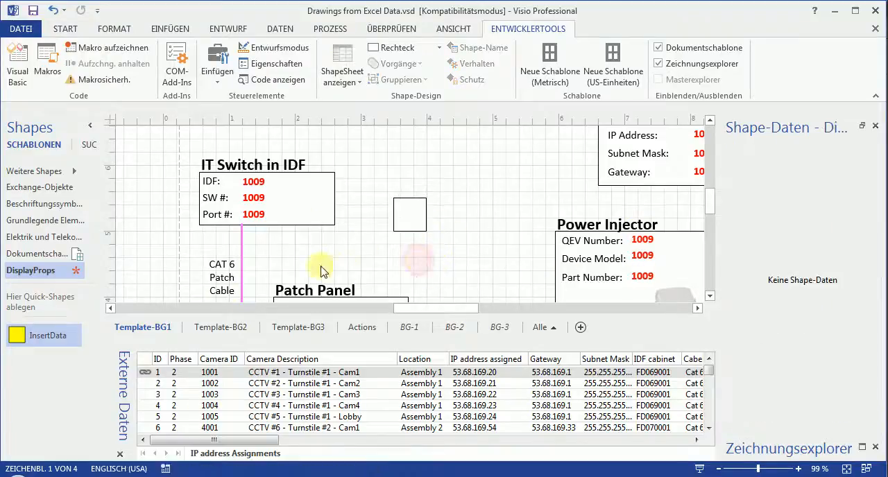
Place the InsertData shape on the page and use Insert Fields to group the small square and get its data fields.
left_click_drag(26, 346, 313, 264)
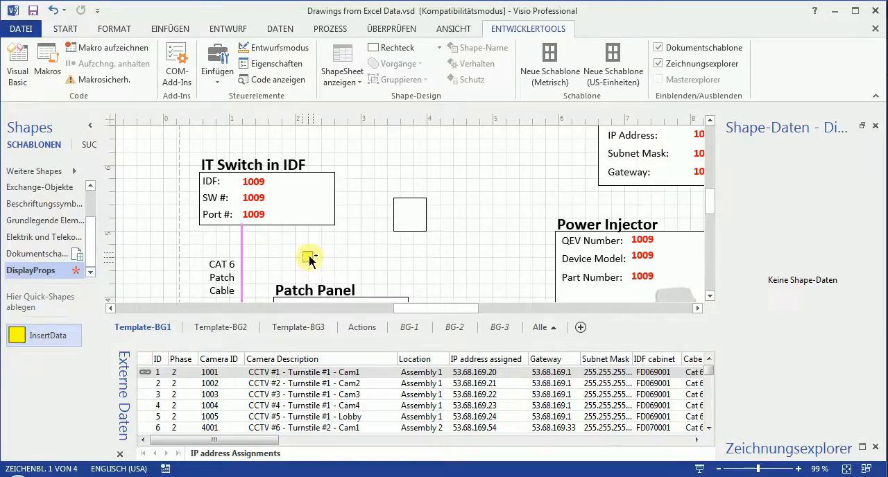
left_click_drag(312, 258, 313, 259)
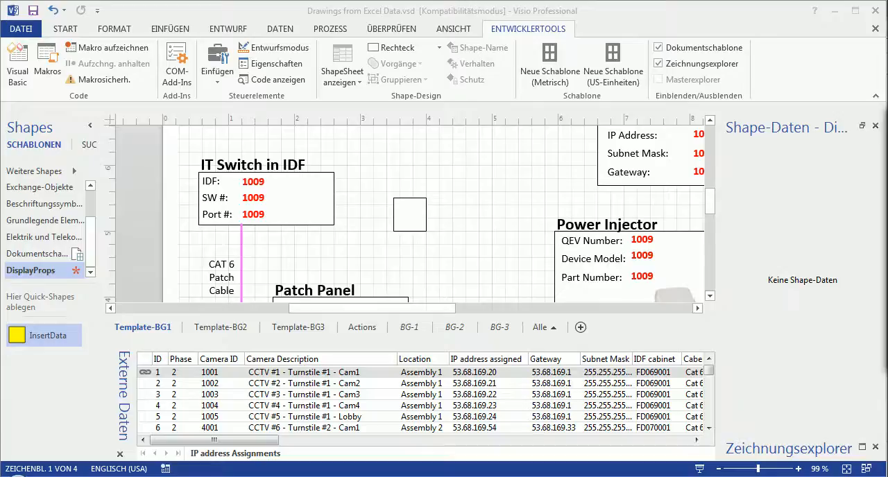
left_click(417, 219)
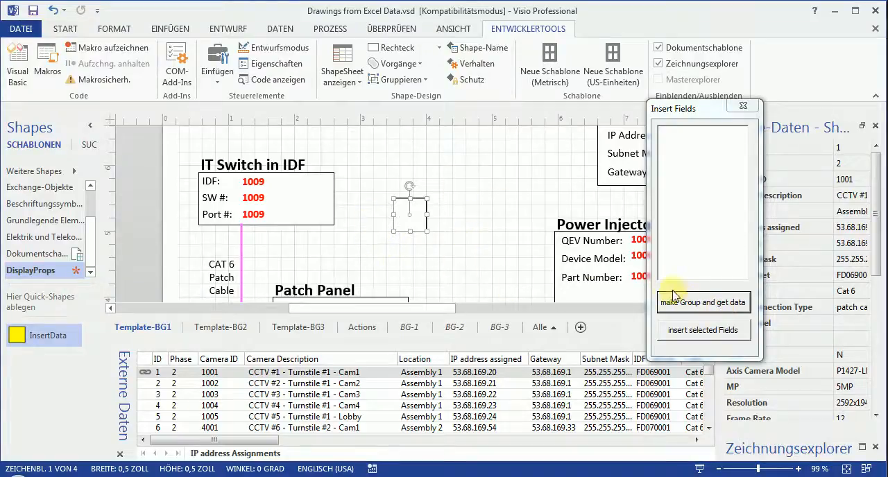
left_click(699, 305)
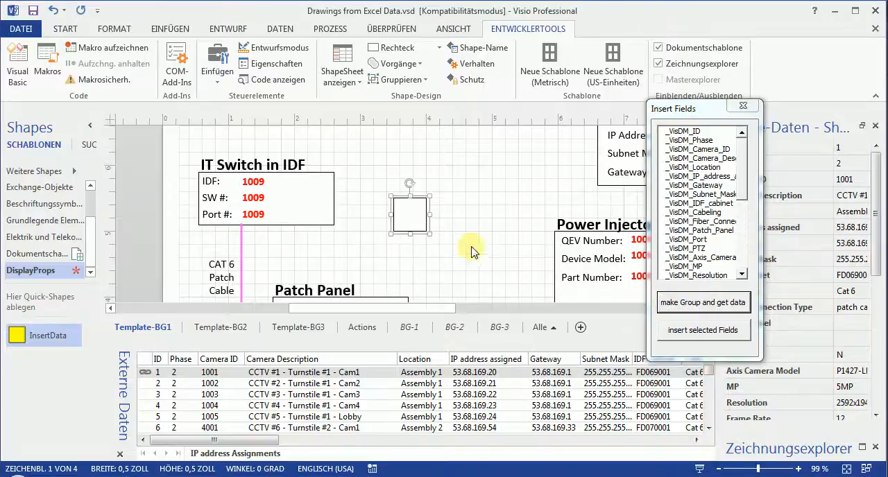
Select the Camera ID, Camera Description and Location fields for insertion, moving the Insert Fields dialog clear of the shape data.
left_click_drag(747, 182, 743, 156)
left_click_drag(709, 119, 589, 95)
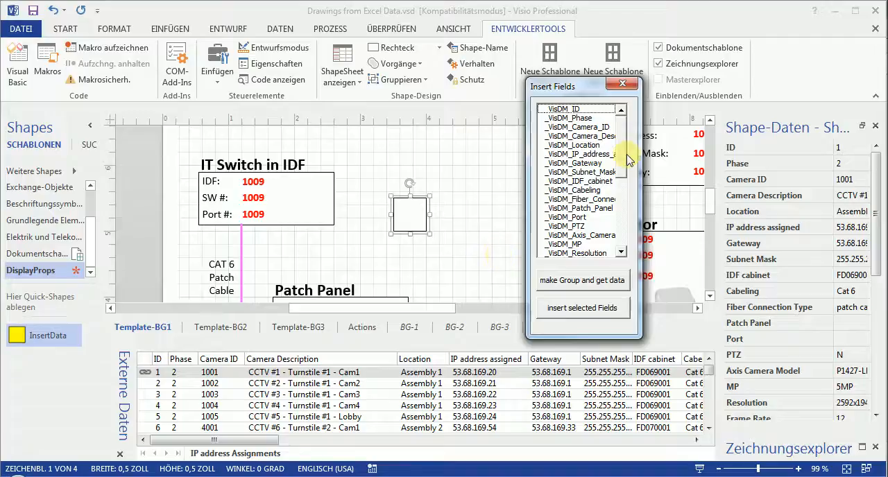
left_click(595, 128)
left_click(595, 136)
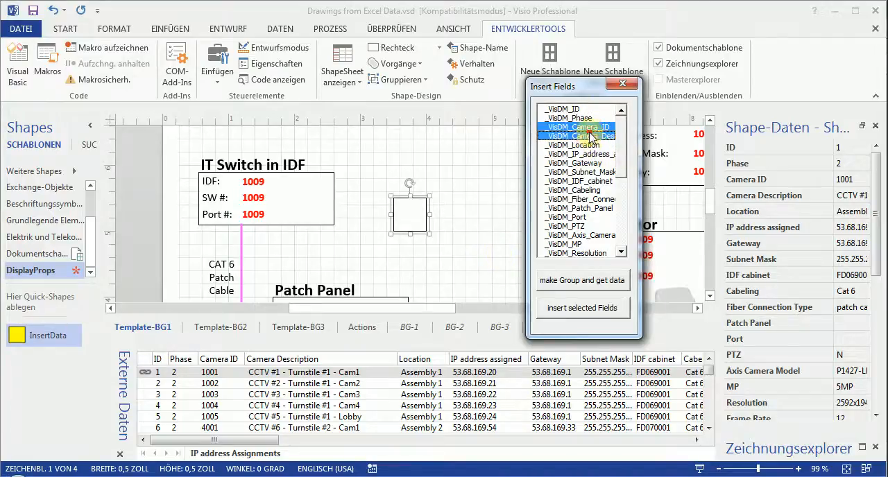
left_click(593, 144)
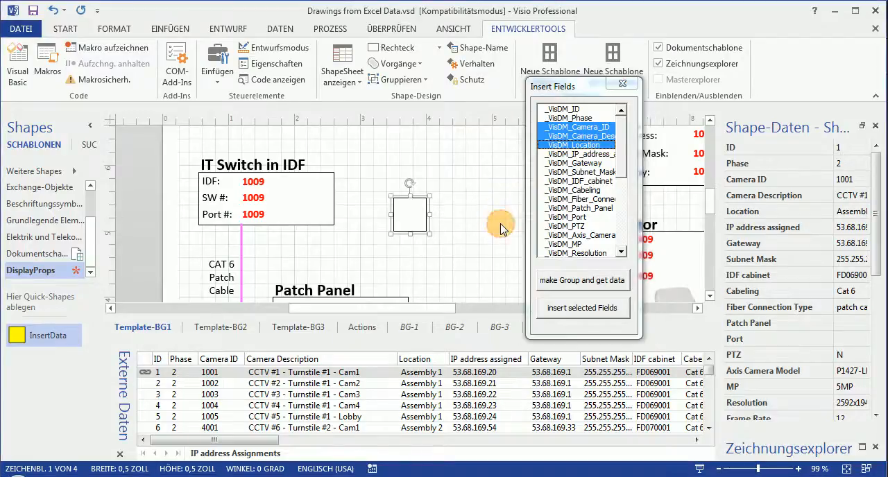
Add the IP address, Subnet Mask and Gateway fields to the selection in Insert Fields, matching the entries of the template's Camera block.
scroll(500, 232, "down", 3, "ctrl")
scroll(501, 237, "down", 1, "ctrl")
left_click(417, 178)
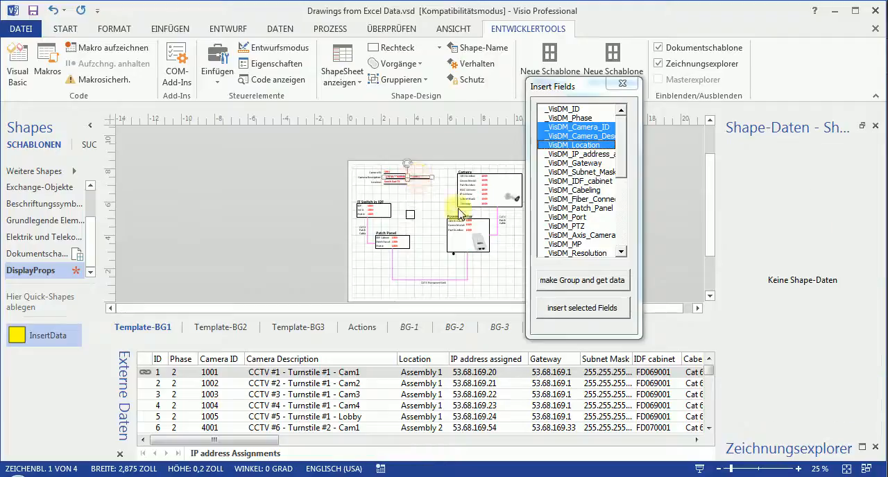
scroll(458, 210, "up", 2, "ctrl")
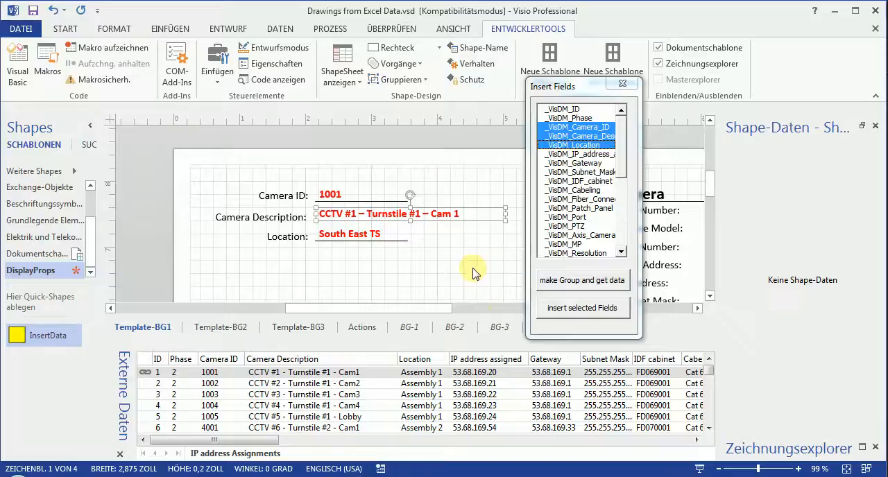
left_click(438, 308)
left_click_drag(439, 308, 513, 308)
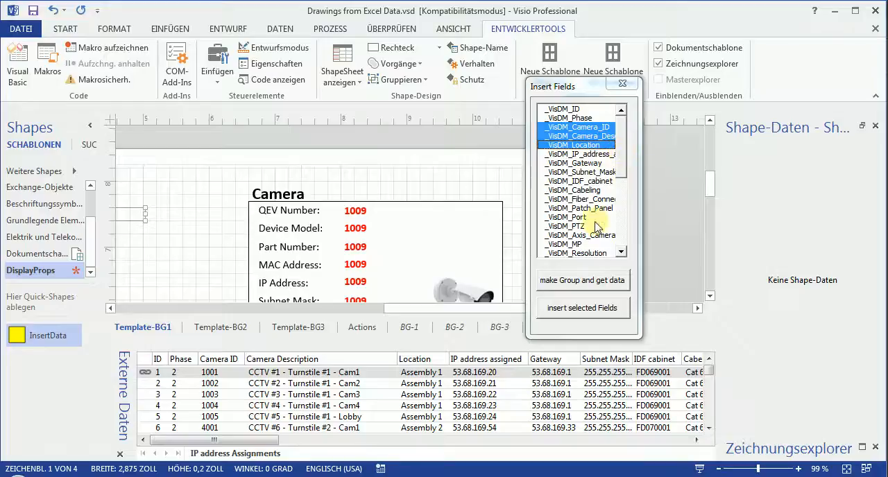
left_click(608, 156)
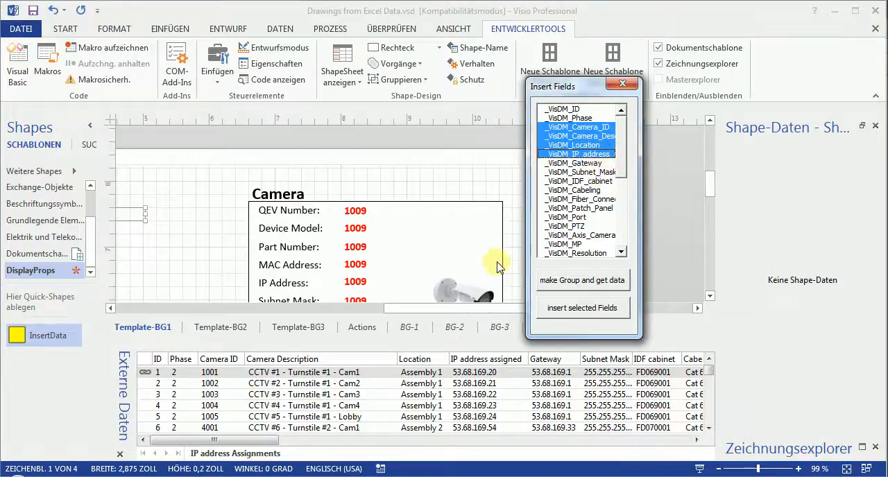
left_click(461, 267)
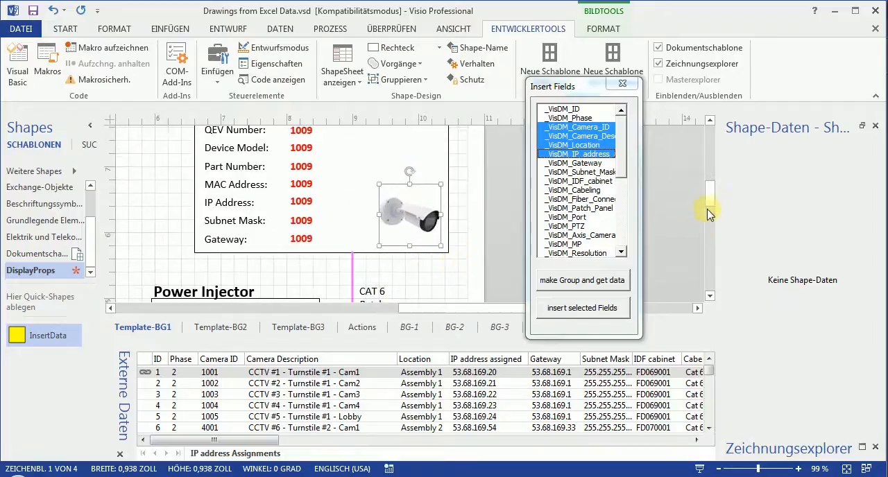
scroll(713, 200, "up", 1)
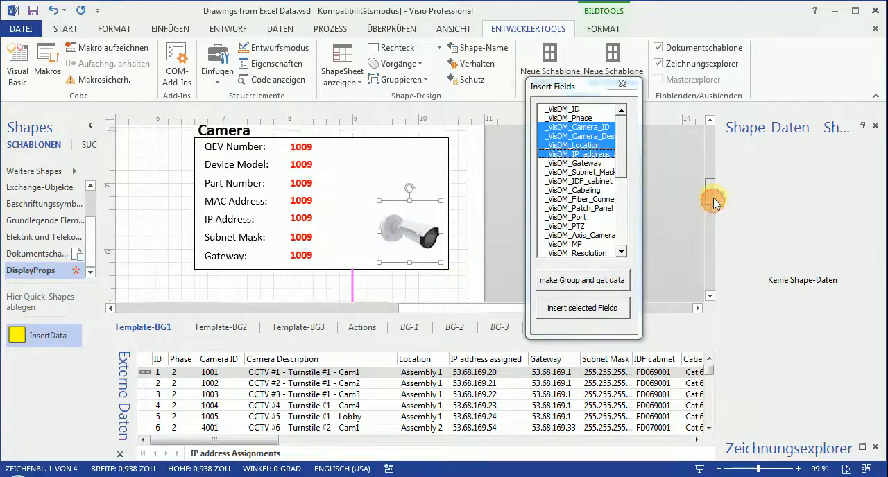
left_click(596, 173)
left_click(587, 164)
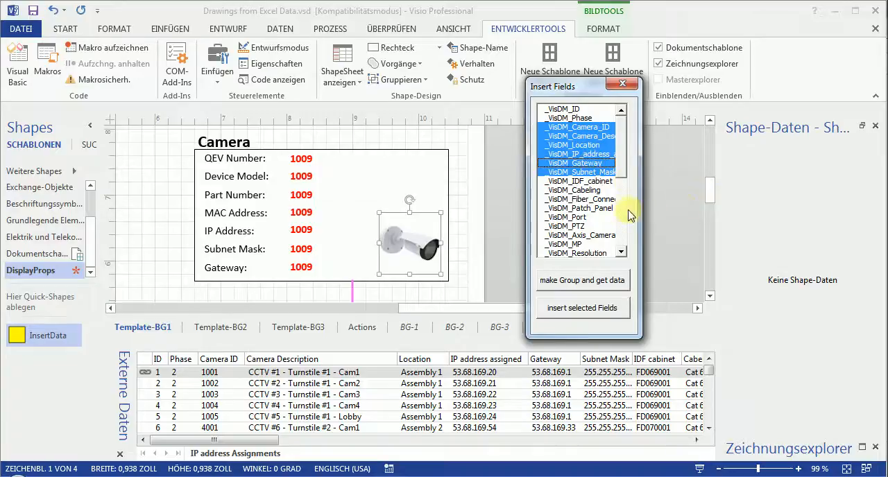
left_click_drag(624, 171, 622, 145)
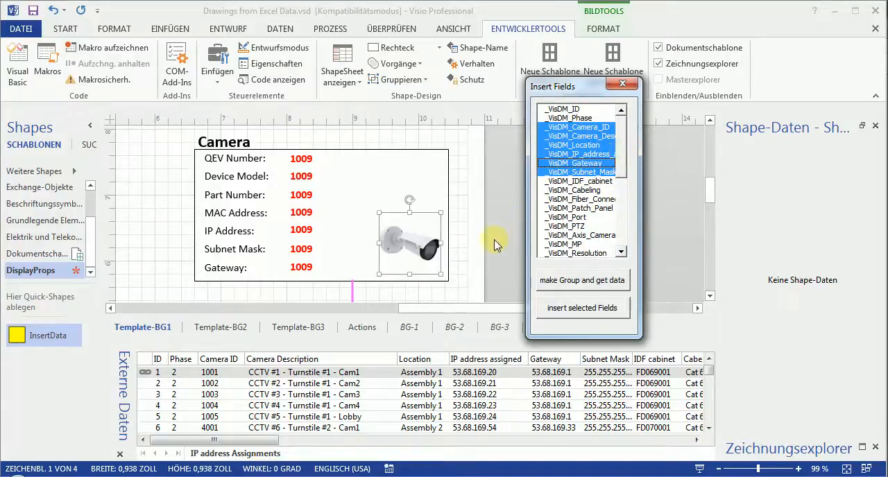
Insert the selected fields into the small square's group and close Insert Fields.
left_click(485, 275)
scroll(485, 275, "down", 5)
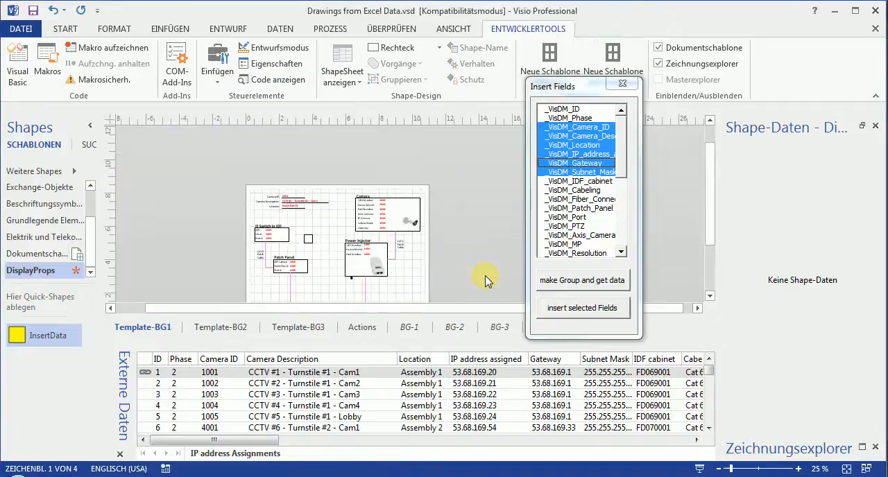
left_click(308, 238)
scroll(315, 263, "up", 4)
scroll(321, 268, "up", 2)
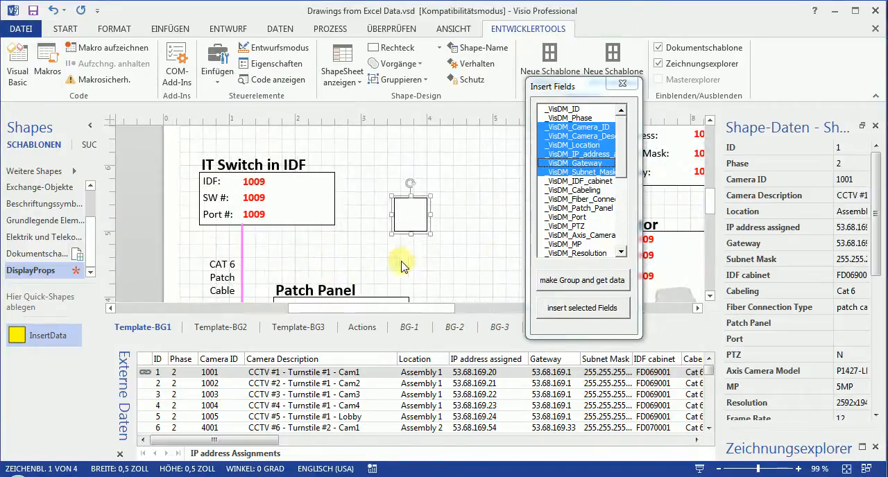
left_click(593, 318)
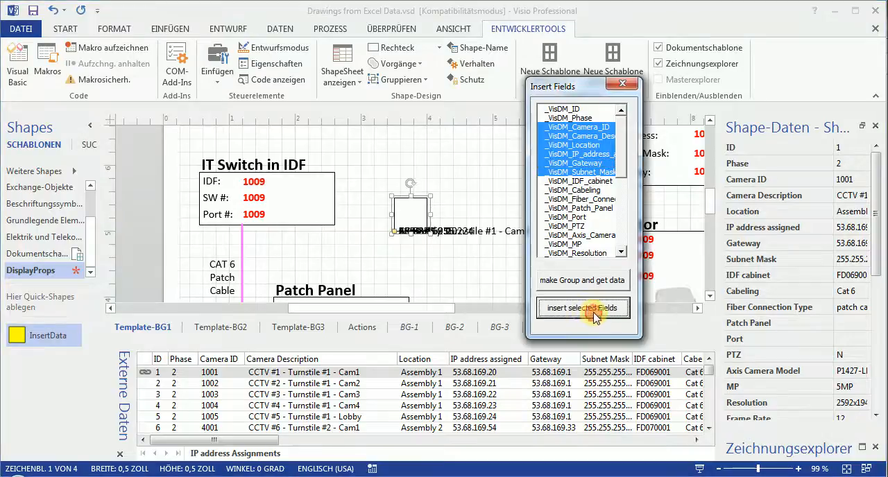
left_click(619, 86)
left_click(446, 247)
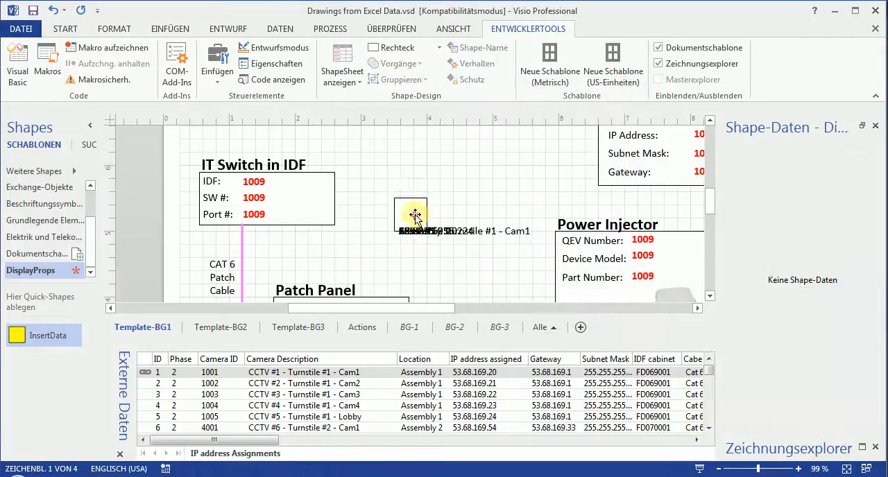
Spread the six overlapping field texts into a column above and below the square, and move the group about 1 inch to the right.
left_click(415, 215)
left_click_drag(392, 233, 386, 153)
left_click_drag(393, 231, 386, 167)
left_click_drag(393, 231, 387, 179)
left_click_drag(393, 232, 387, 191)
left_click_drag(395, 232, 396, 254)
left_click(477, 236)
left_click_drag(403, 217, 494, 213)
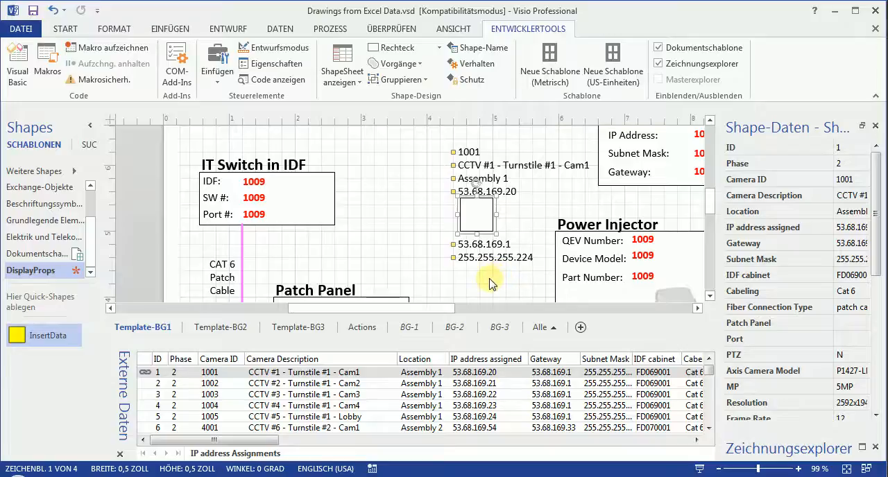
Move the Camera ID text out of the field column, up toward the template header, and reselect the square.
scroll(529, 232, "down", 2)
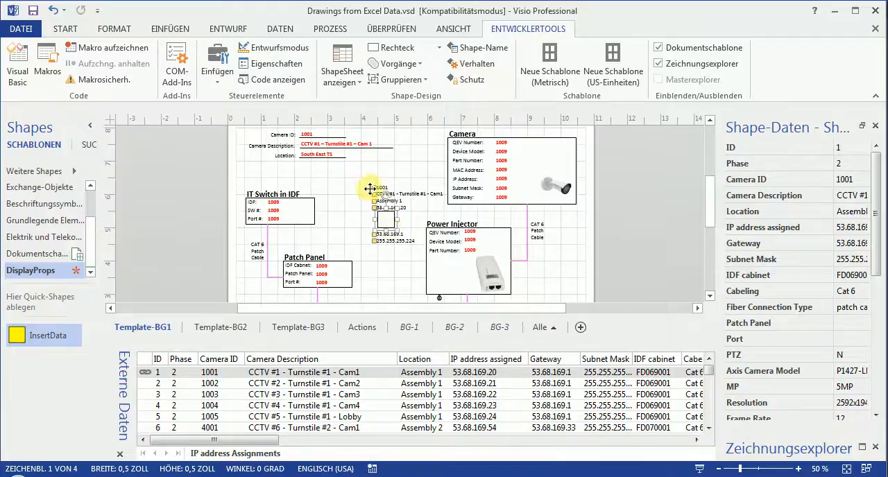
mouse_move(372, 188)
left_mouse_down()
mouse_move(334, 141)
mouse_move(344, 167)
mouse_move(347, 142)
mouse_move(356, 222)
left_mouse_up()
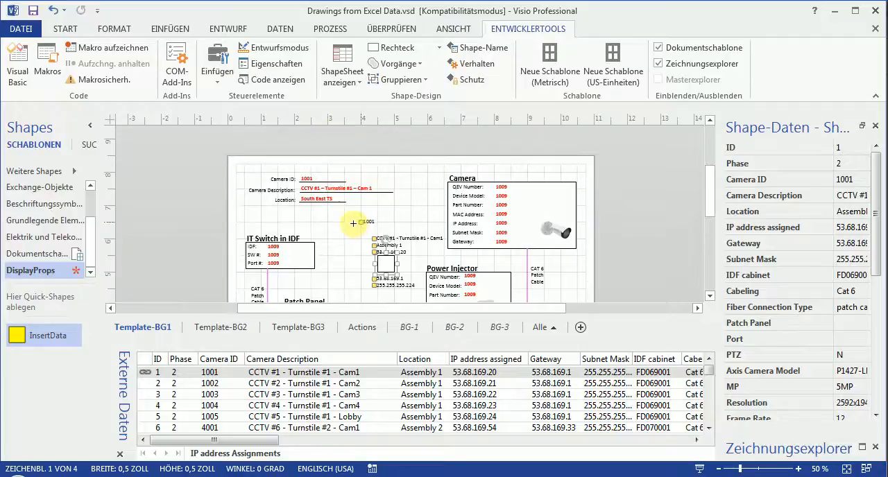
left_click(348, 263)
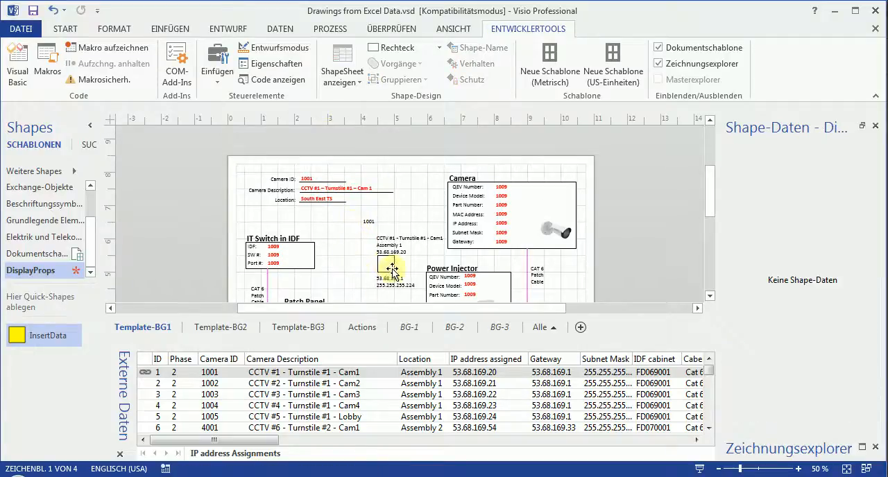
left_click(385, 266)
scroll(364, 251, "up", 1)
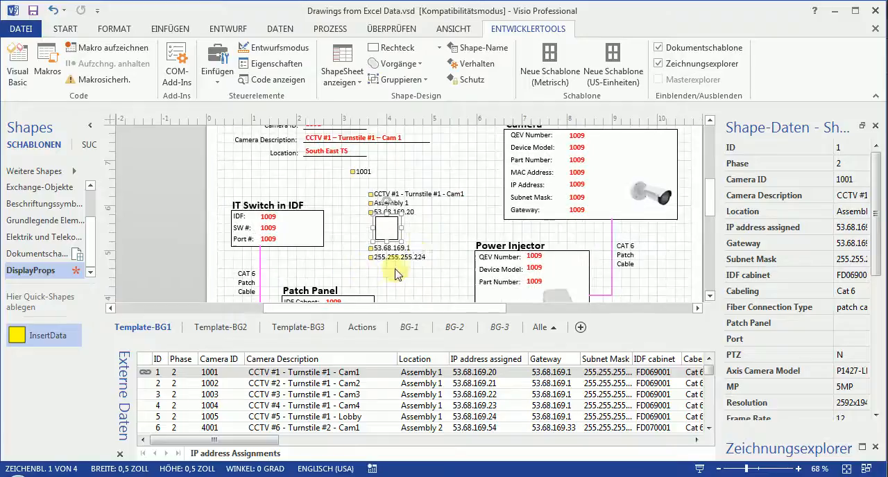
Move the whole data group down the page into the space between the Patch Panel and Power Injector blocks.
scroll(421, 250, "down", 2)
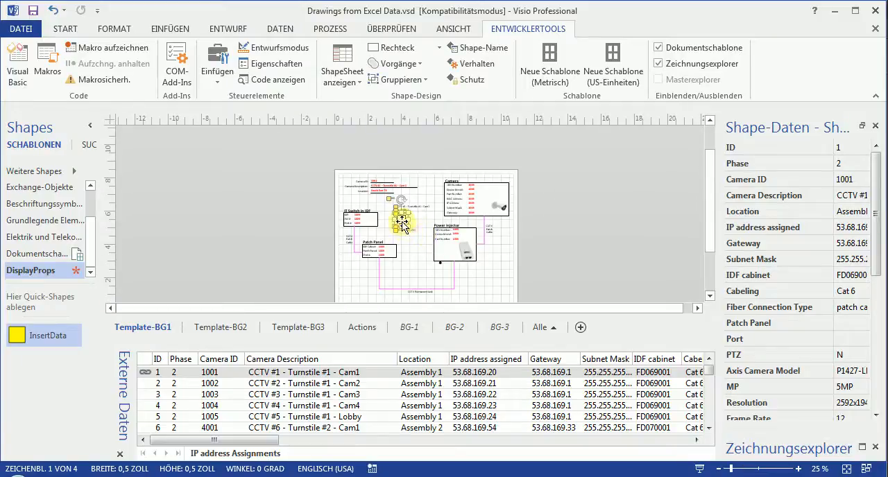
left_click_drag(401, 222, 409, 271)
scroll(410, 277, "up", 2)
scroll(409, 276, "down", 2)
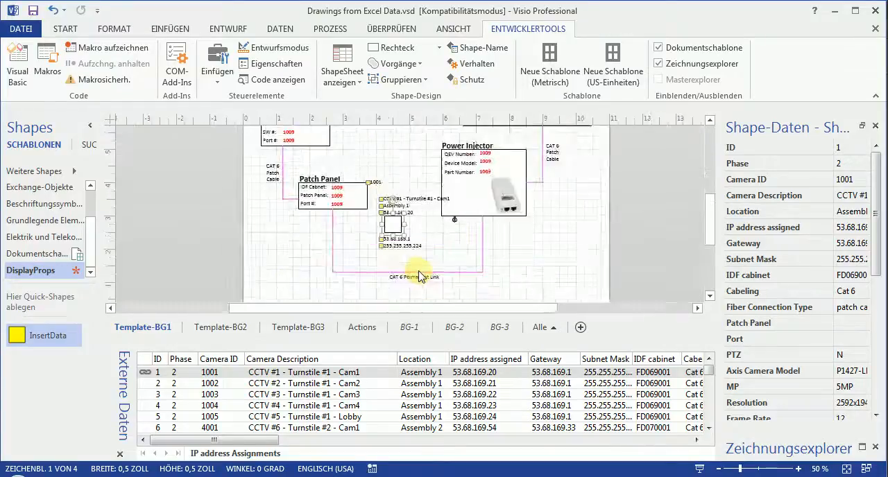
scroll(414, 268, "up", 2)
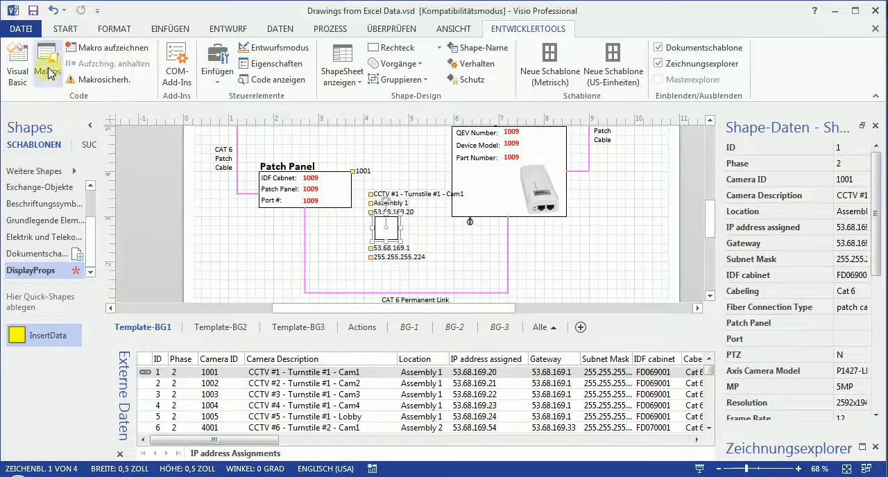
Set the small square's line to Keine Linie so only the field texts show, and select the square again.
left_click(66, 29)
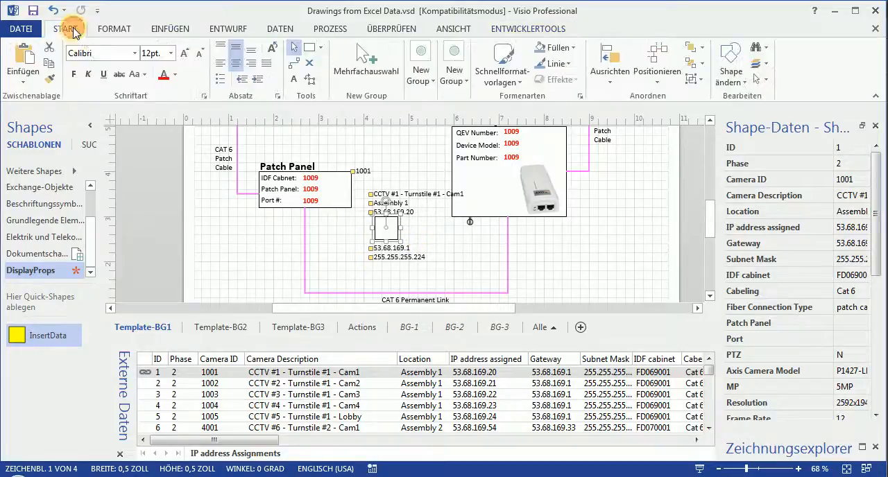
left_click(571, 66)
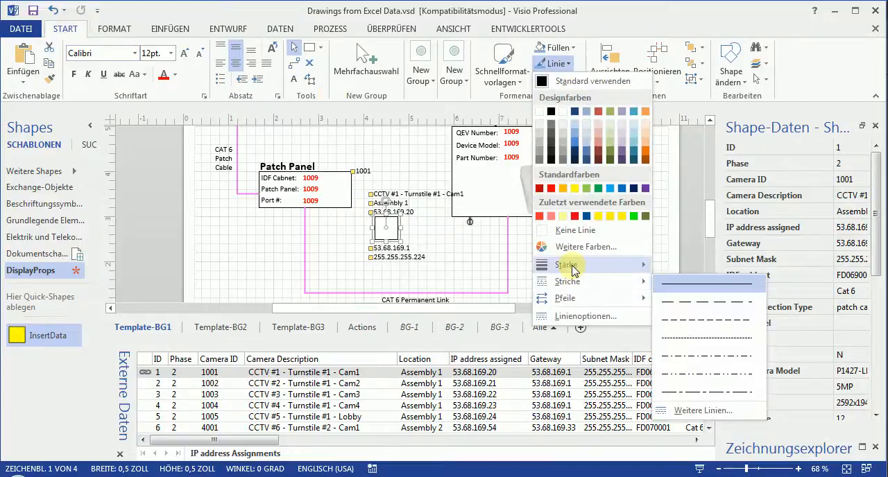
left_click(576, 231)
left_click(451, 251)
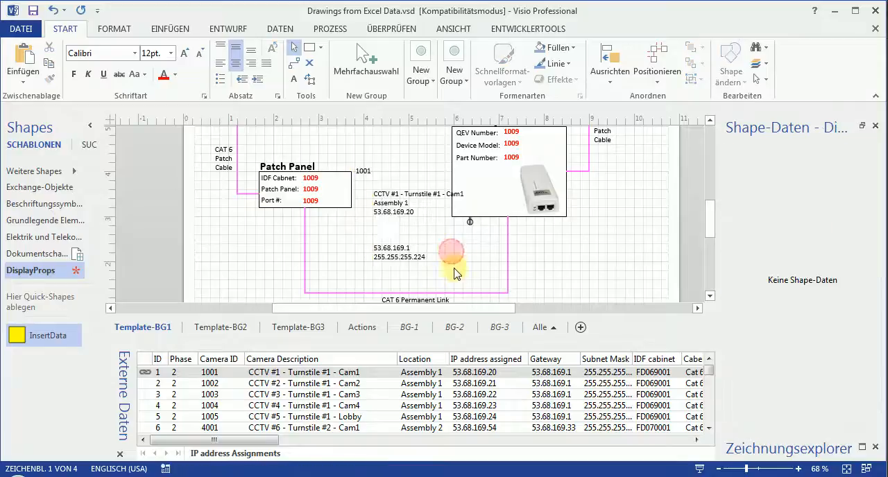
left_click(387, 228)
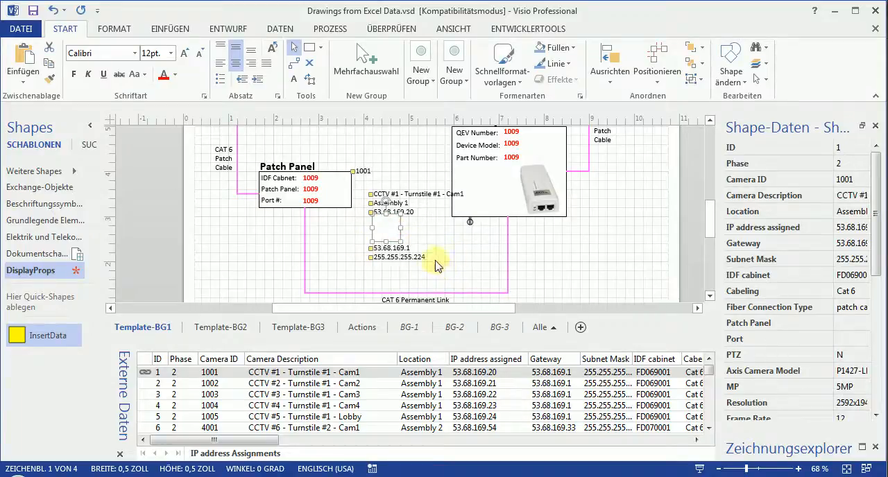
right_click(391, 226)
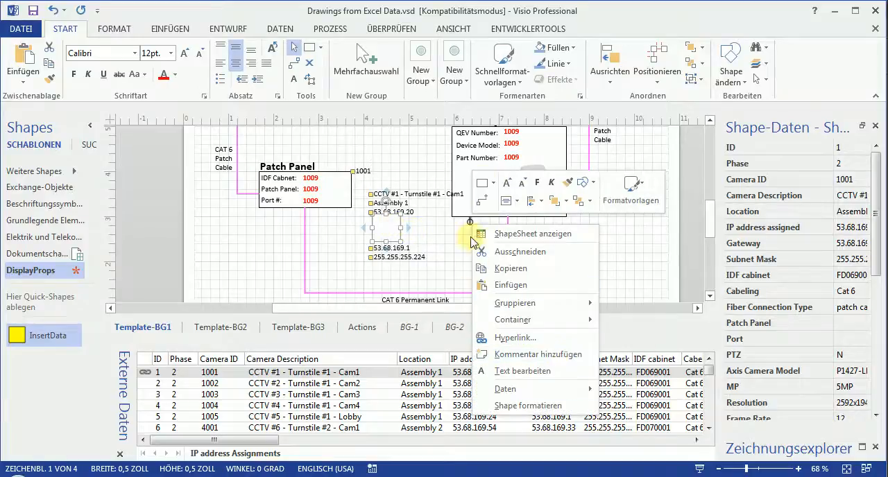
left_click(527, 29)
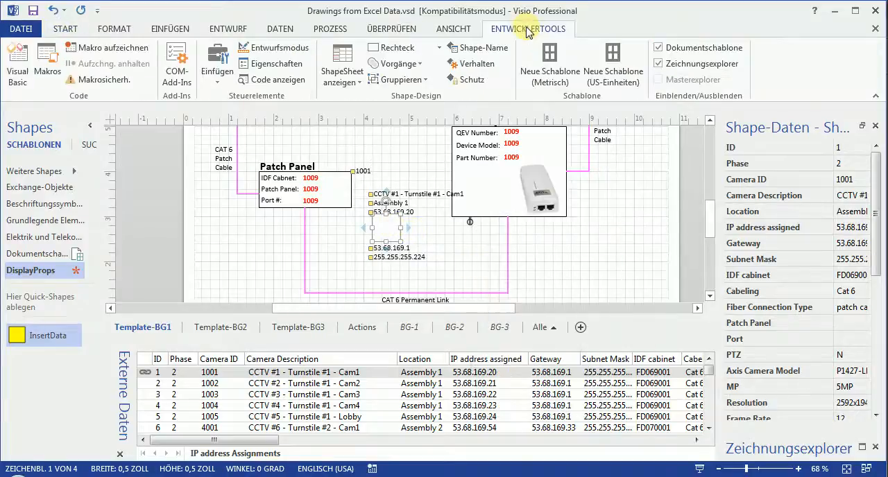
left_click(475, 63)
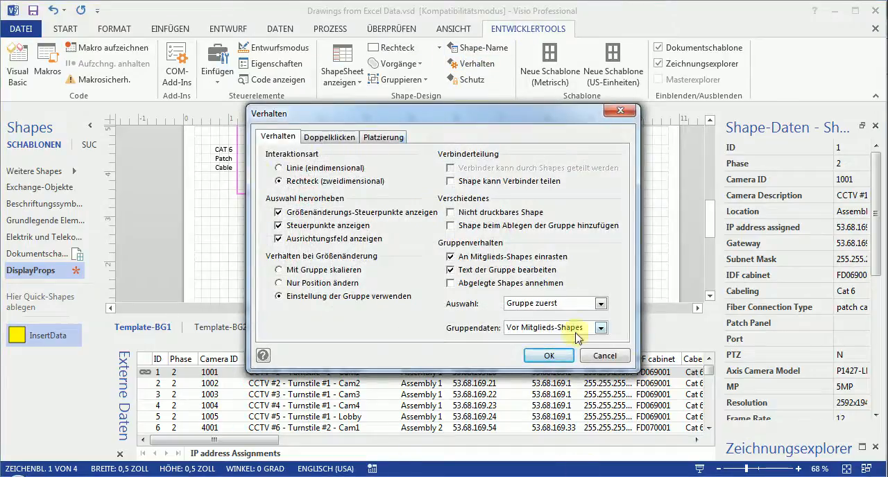
left_click(610, 357)
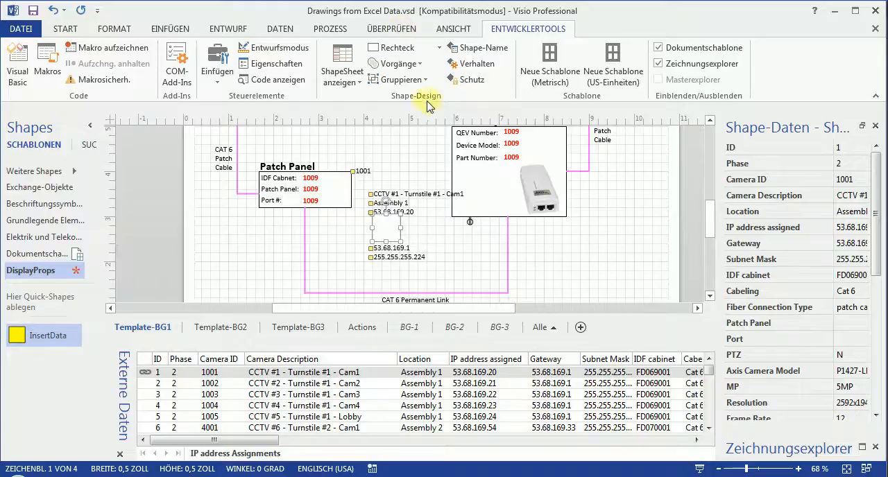
Protect the group's X-Position and Y-Position, and check the protection by selecting the square again.
left_click(463, 79)
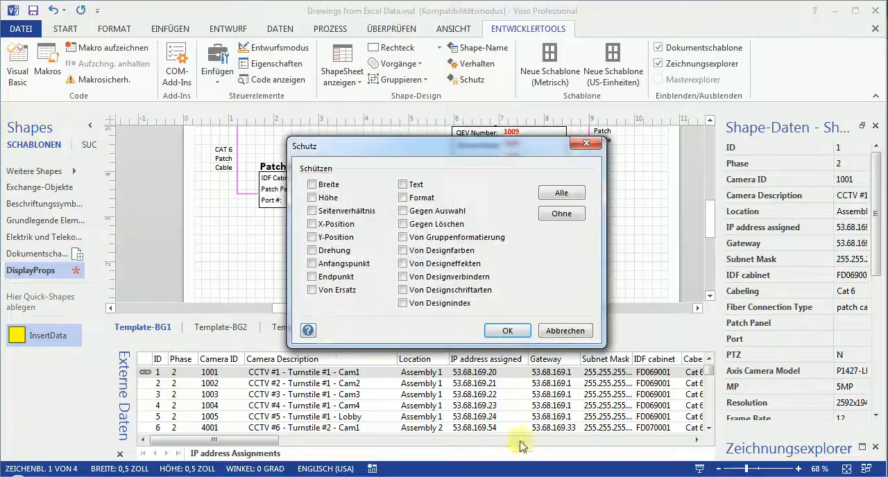
left_click(311, 224)
left_click(312, 238)
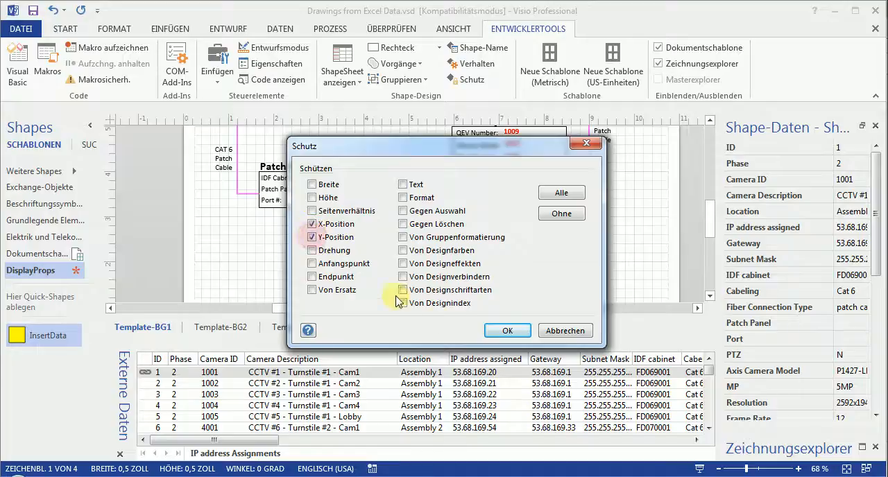
left_click(510, 331)
left_click(453, 278)
left_click(392, 227)
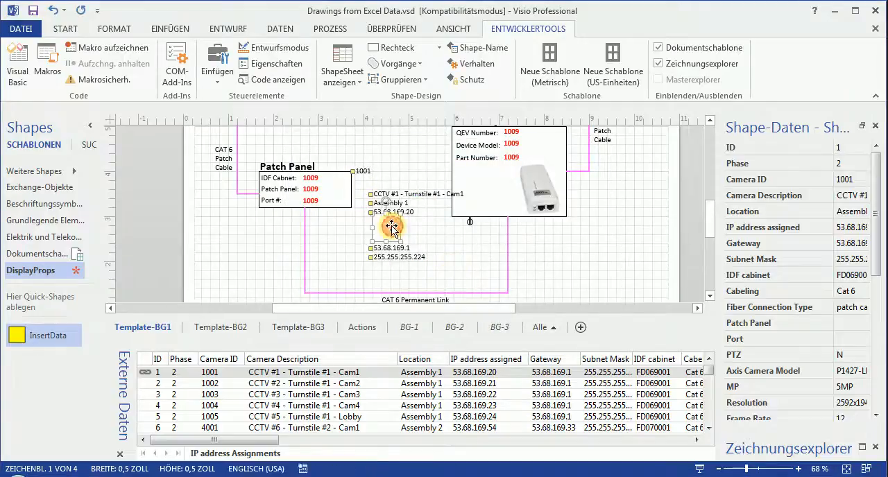
left_click(439, 262)
Move the Camera ID field text up to the Camera ID line in the template header, beside the red placeholder.
left_click_drag(714, 233, 707, 220)
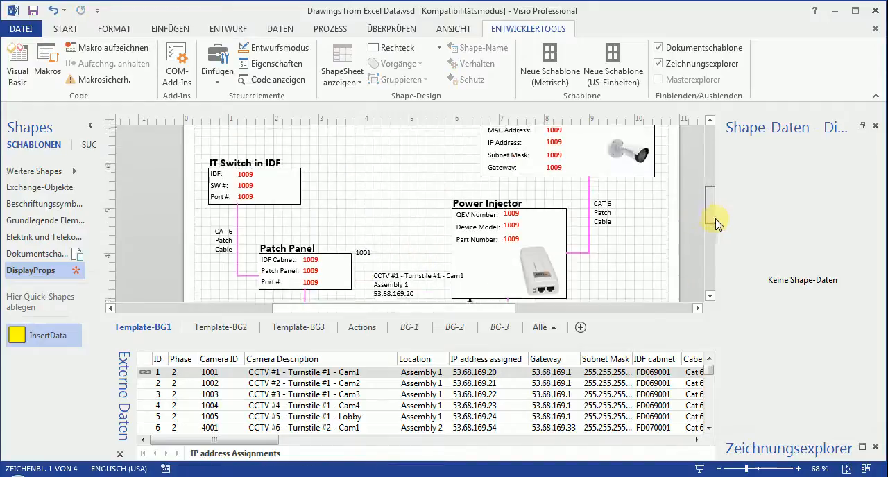
left_click(391, 290)
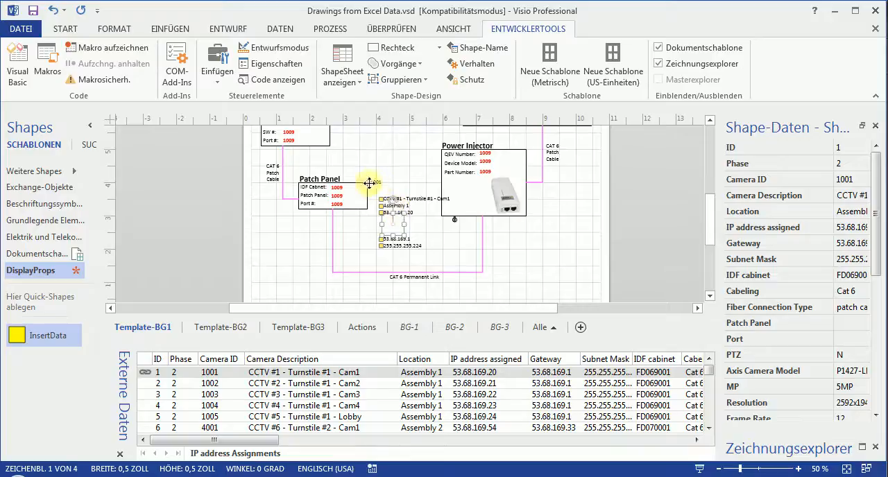
left_click_drag(368, 181, 367, 146)
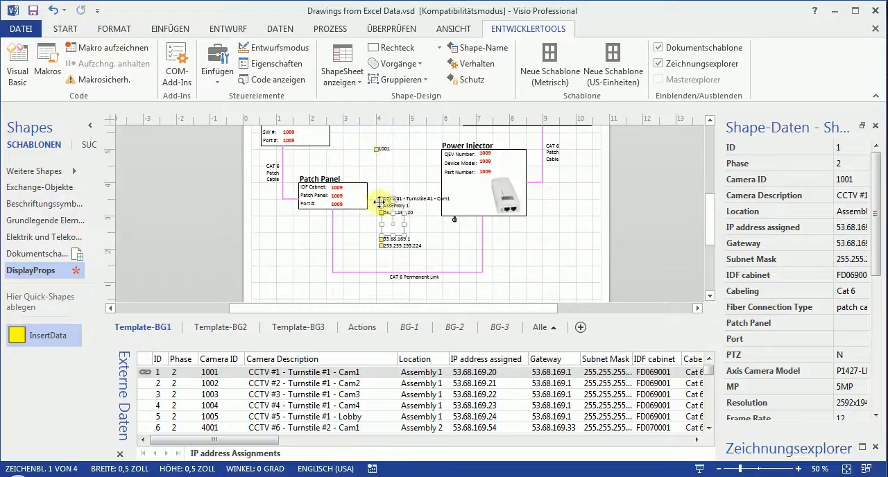
left_click_drag(710, 222, 707, 192)
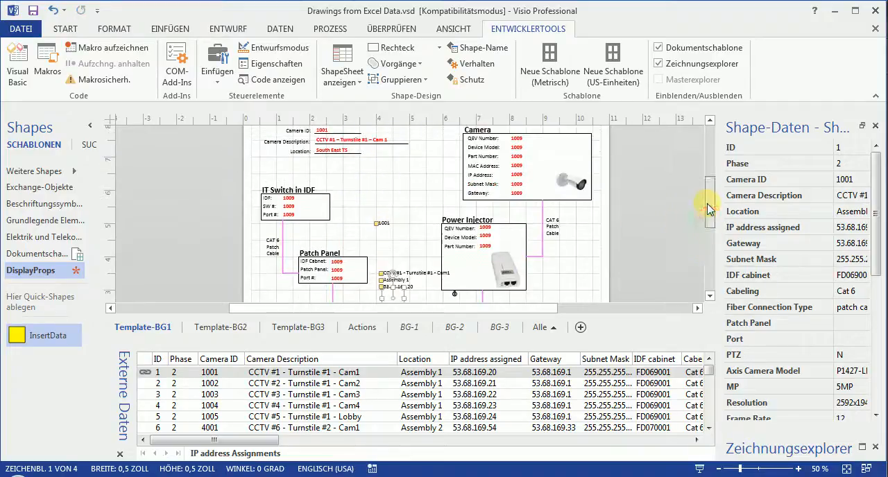
left_click_drag(375, 226, 342, 216)
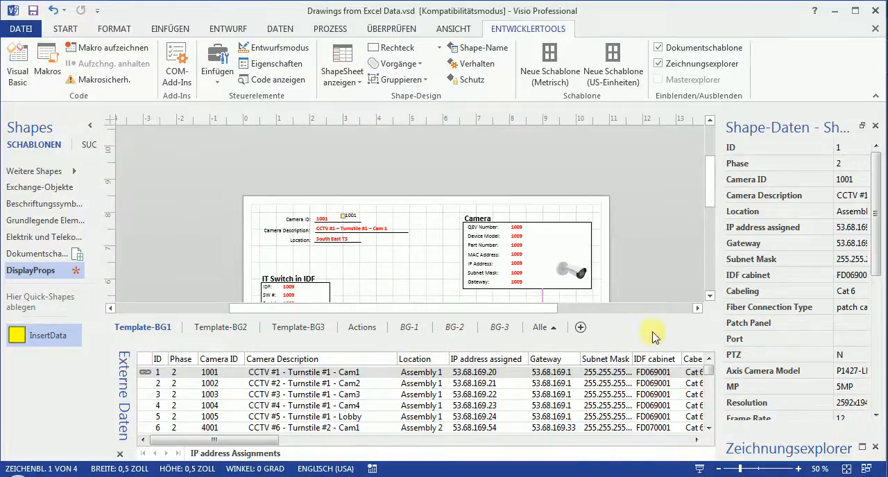
Move the Camera Description and Location field texts up to the template header, near their red placeholders.
left_click_drag(645, 341, 649, 402)
left_click_drag(709, 239, 709, 278)
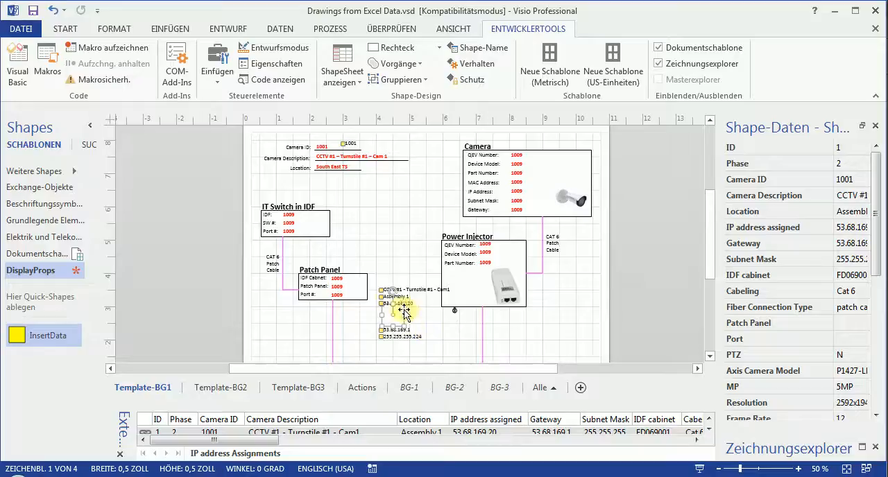
left_click_drag(383, 290, 375, 165)
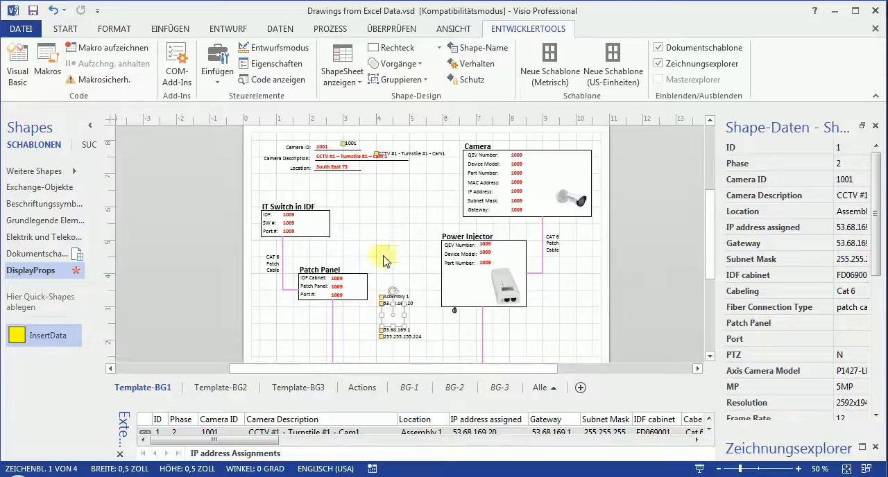
left_click(420, 333)
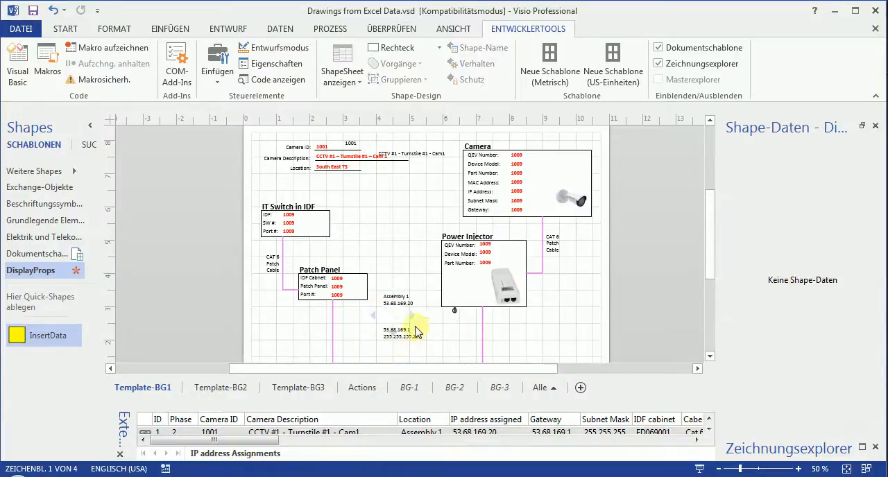
left_click(402, 297)
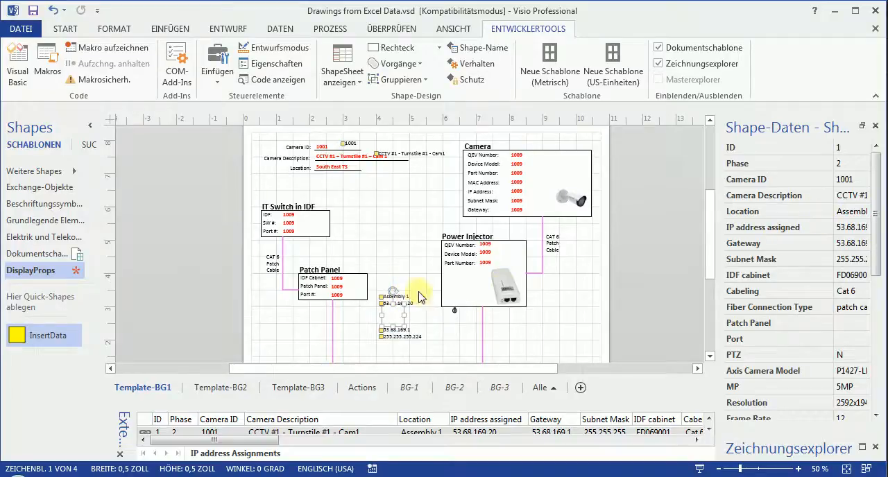
left_click_drag(379, 299, 339, 189)
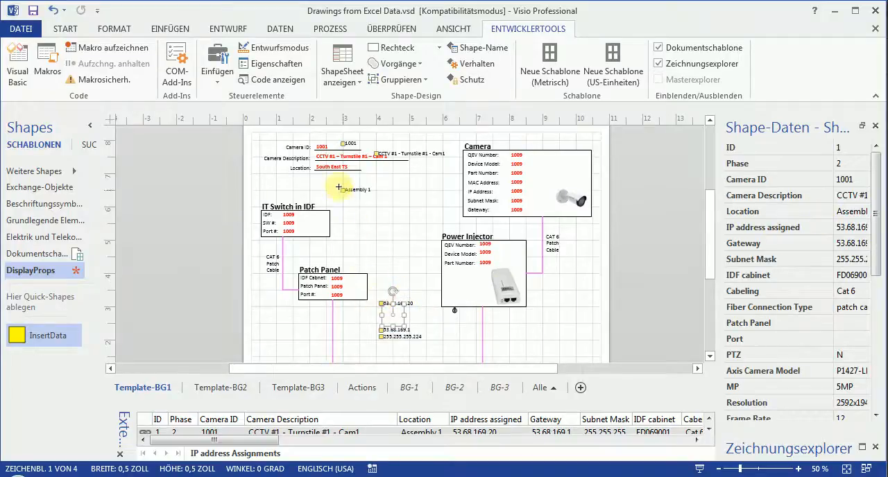
Delete the red placeholder texts for Camera ID, Camera Description and Location from the template header.
left_click(346, 193)
left_click(338, 167)
scroll(389, 333, "up", 4)
scroll(389, 338, "up", 2)
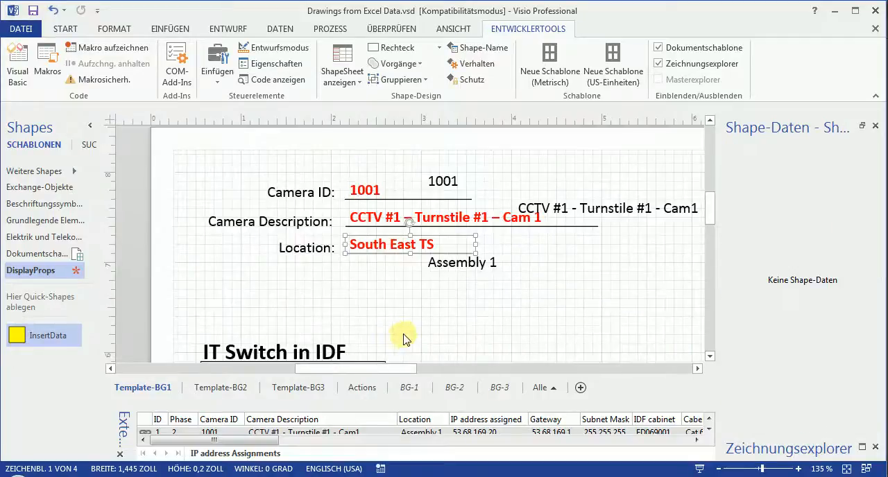
left_click(476, 222)
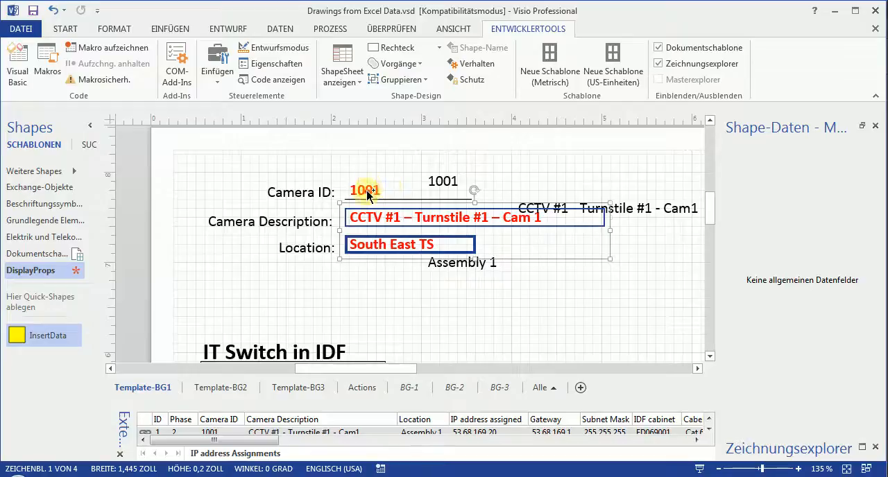
left_click(472, 322)
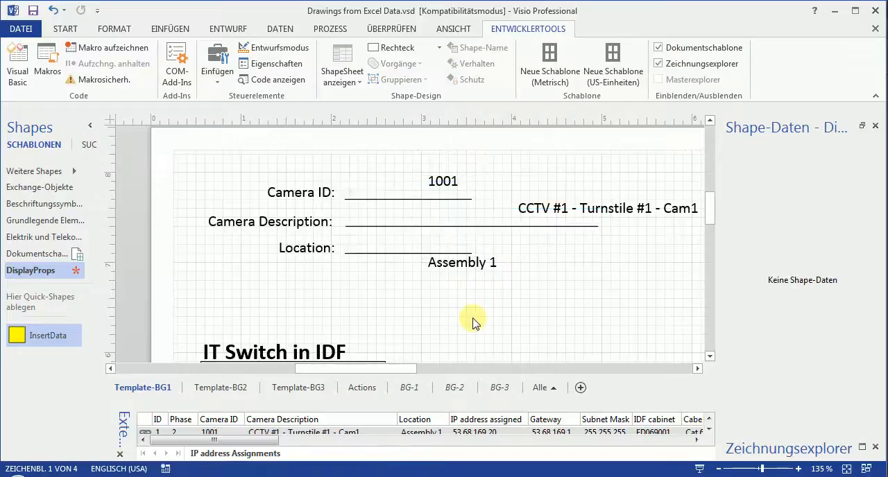
Color the Camera ID, Camera Description and Location field texts of the data group red.
left_click(471, 262)
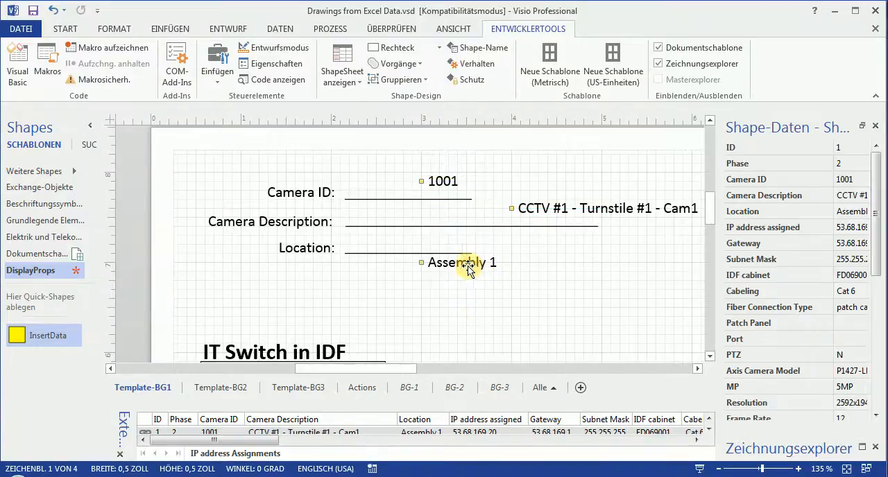
left_click(490, 266)
left_click(579, 208)
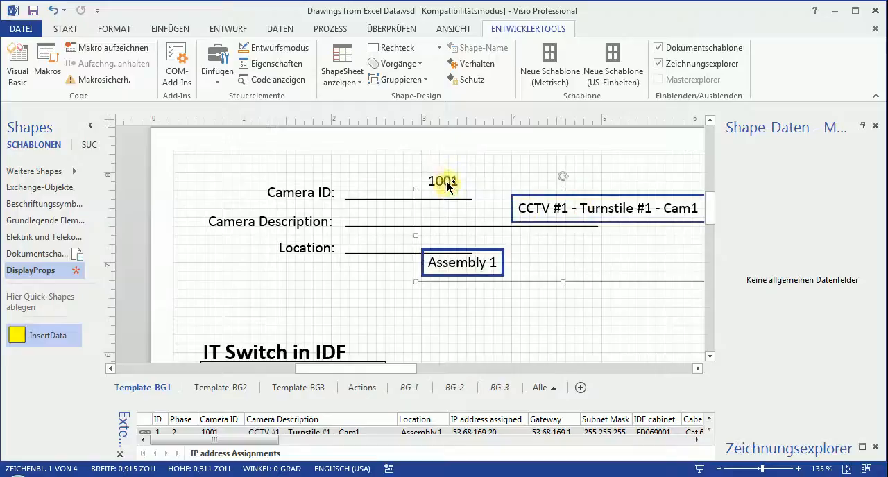
left_click(70, 32)
left_click(164, 78)
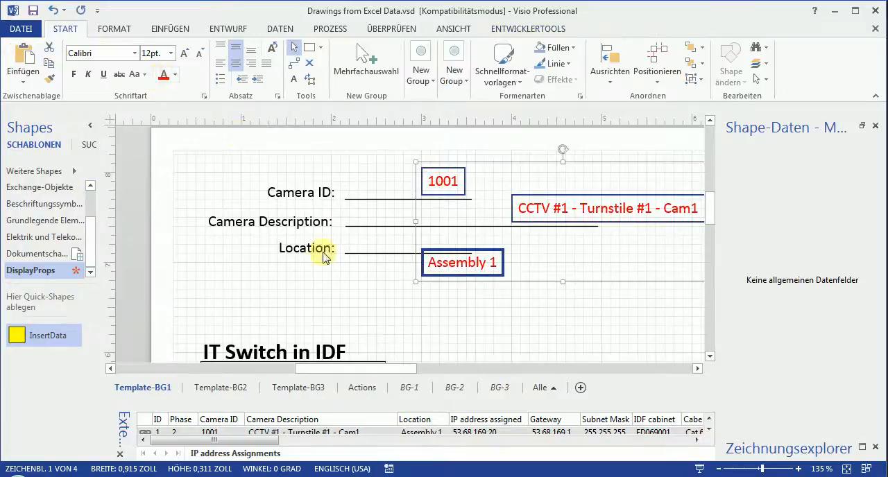
Place the Location, Camera Description and Camera ID field texts at the start of their matching header lines.
left_click(458, 328)
left_click(460, 266)
left_click_drag(421, 262, 349, 244)
left_click_drag(510, 208, 349, 218)
left_click(426, 177)
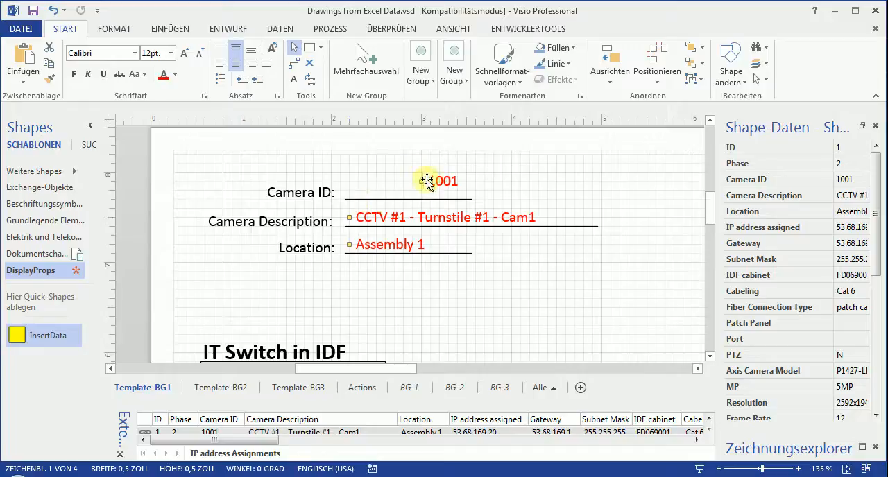
left_click_drag(424, 180, 349, 189)
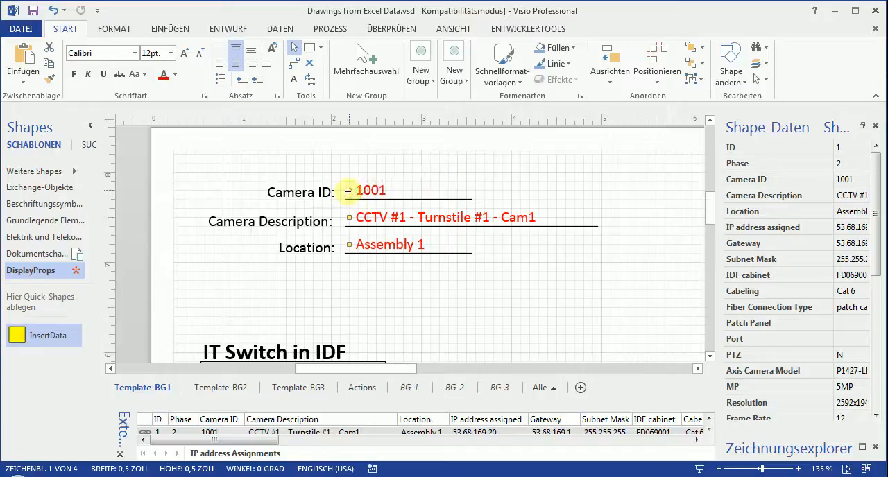
left_click(421, 301)
Delete all seven red 1009 placeholders from the Camera block, from QEV Number to Gateway.
scroll(425, 306, "down", 4)
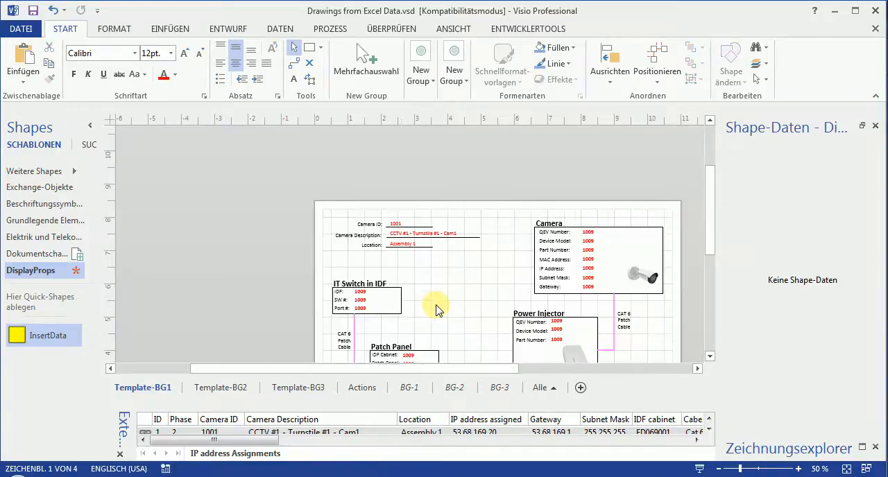
mouse_move(712, 238)
left_mouse_down()
mouse_move(727, 271)
mouse_move(718, 246)
left_mouse_up()
left_click_drag(636, 142, 570, 248)
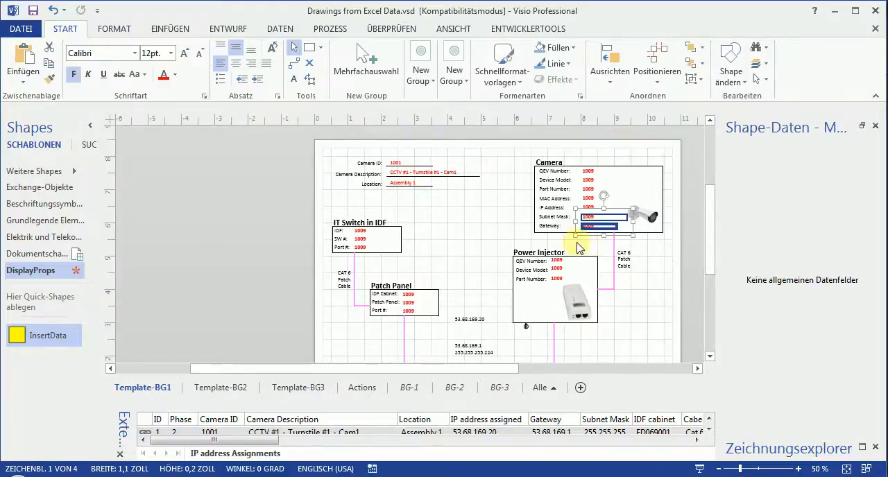
left_click(570, 240)
left_click_drag(633, 182, 567, 248)
left_click(655, 265)
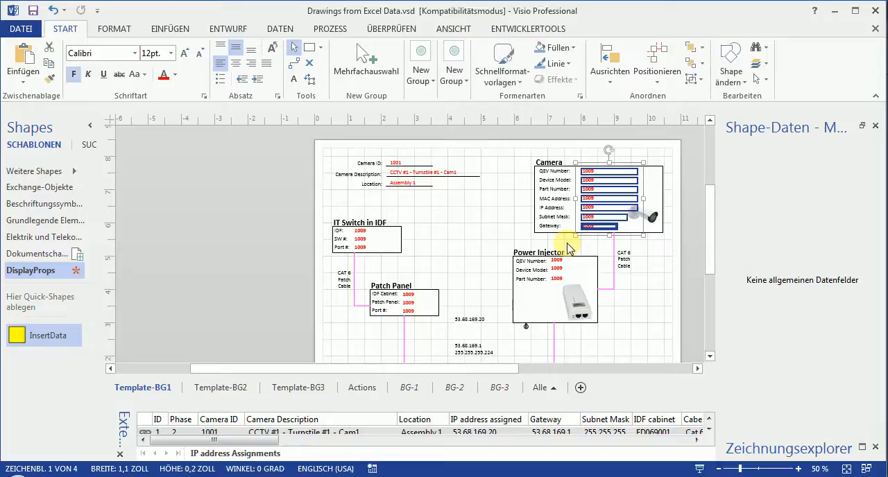
key("Delete")
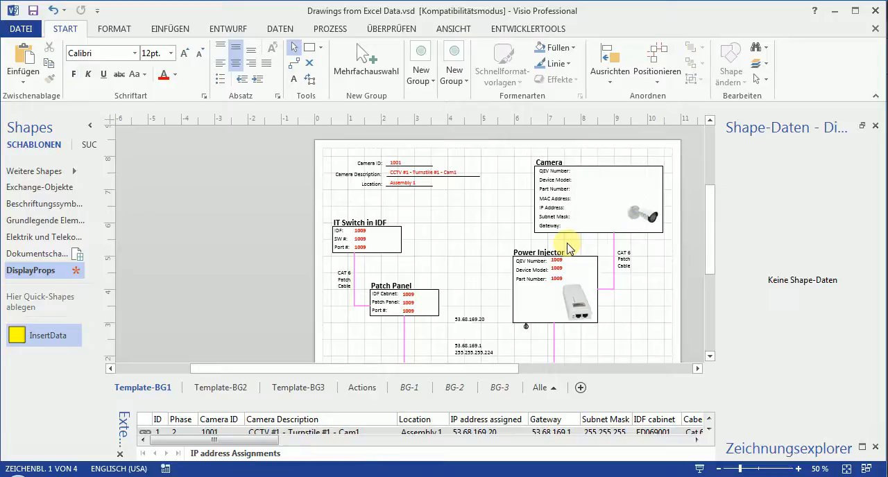
Move the IP address, Gateway and Subnet Mask field texts of the data group into the Camera block.
left_click(471, 342)
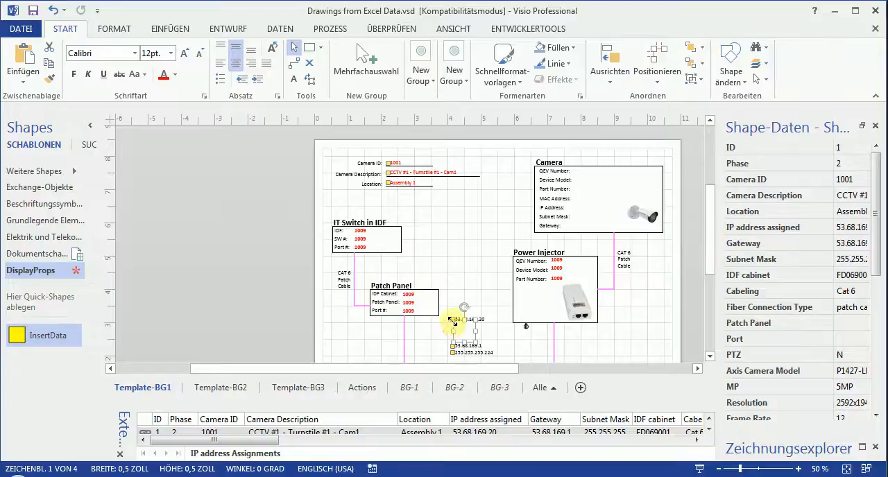
left_click_drag(453, 318, 591, 175)
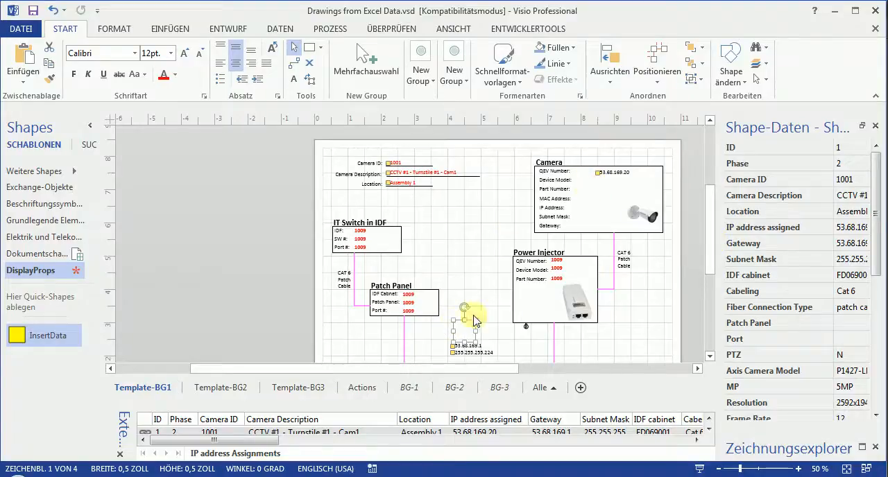
left_click_drag(451, 349, 597, 191)
left_click_drag(450, 361, 599, 208)
Line up the Subnet Mask, IP address and Gateway field texts in one column beside their matching Camera block labels.
scroll(609, 349, "down", 1)
scroll(610, 352, "up", 3)
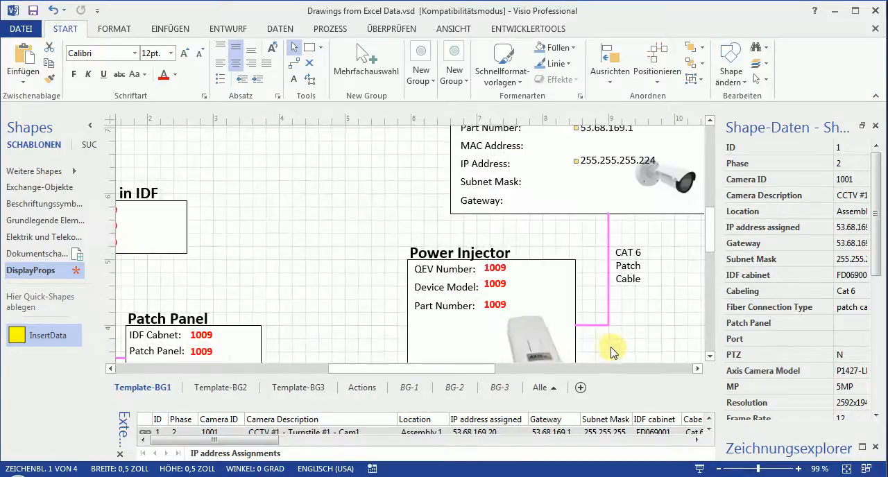
scroll(709, 225, "up", 3)
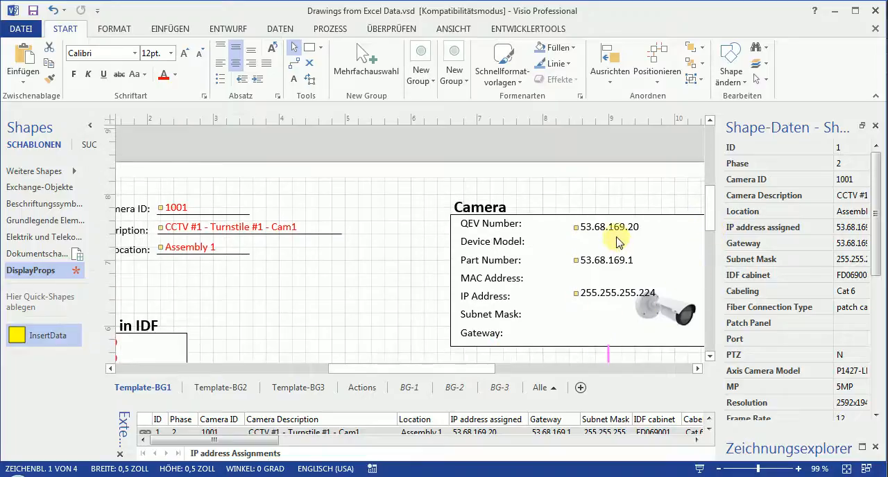
left_click_drag(717, 309, 631, 313)
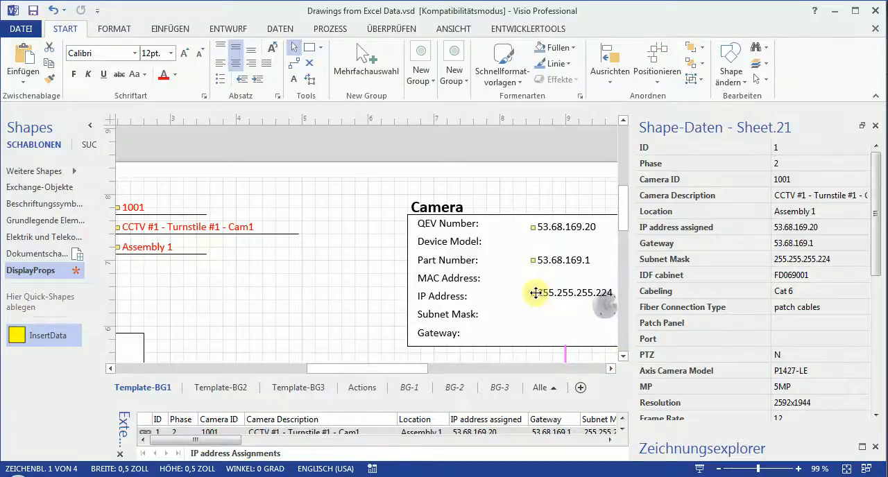
left_click_drag(538, 294, 535, 312)
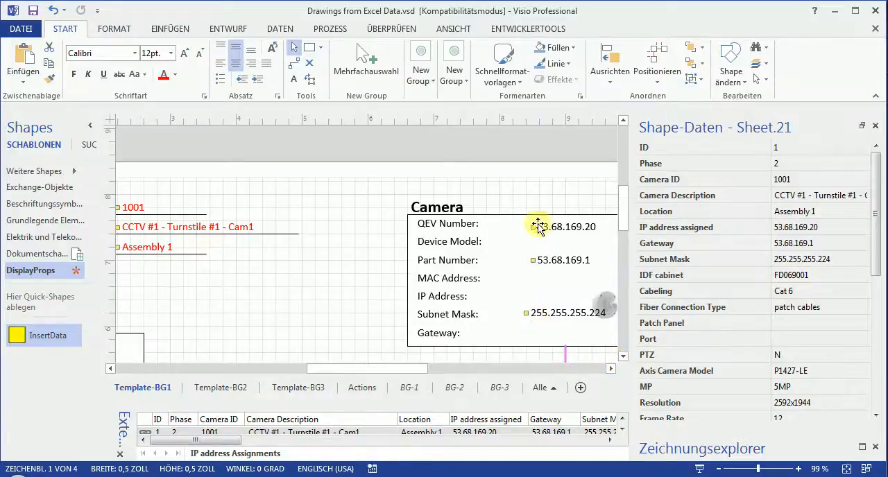
left_click_drag(533, 226, 500, 297)
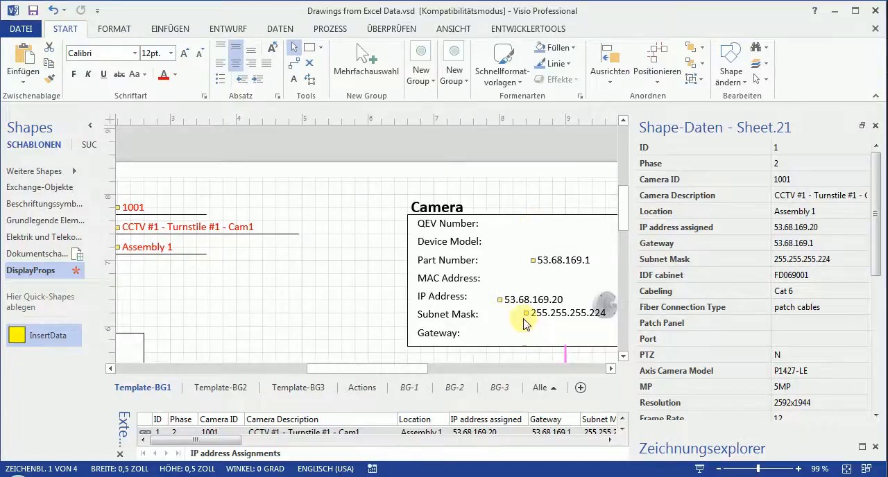
left_click_drag(525, 312, 500, 313)
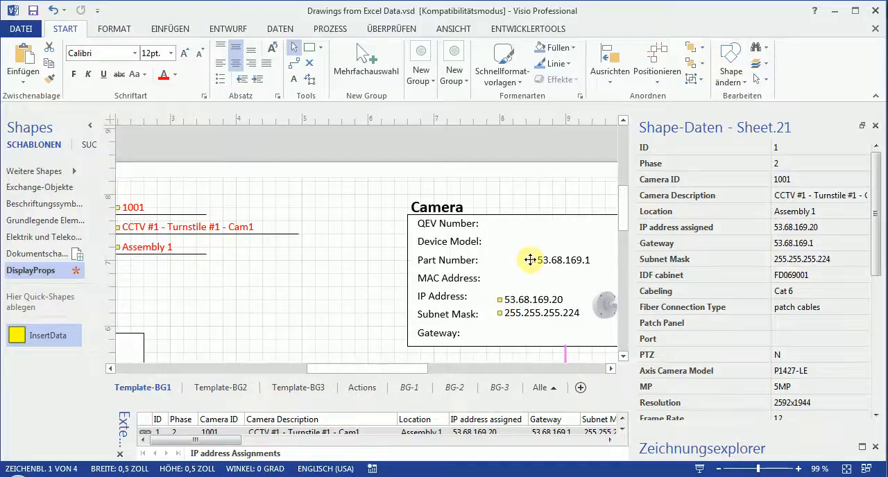
left_click_drag(530, 259, 503, 332)
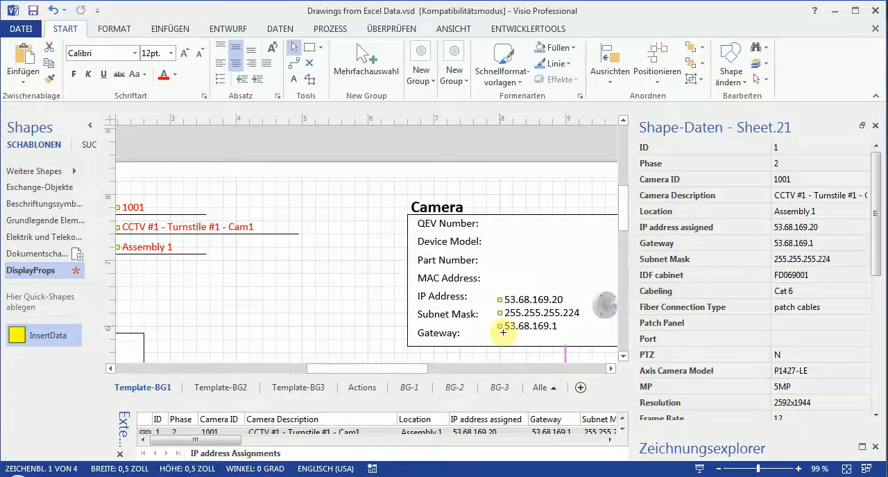
Color the Gateway, Subnet Mask and IP address field texts in the Camera block red.
left_click(528, 321)
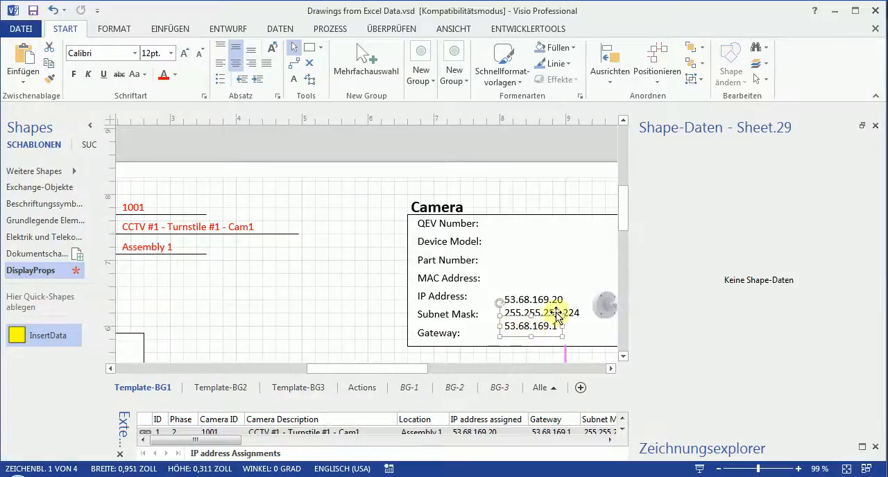
left_click(571, 313, "shift")
left_click(557, 299, "shift")
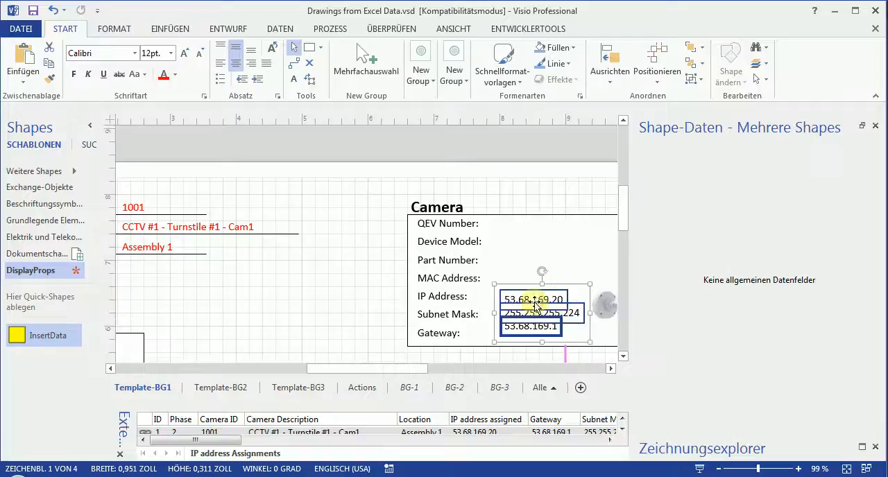
left_click(164, 74)
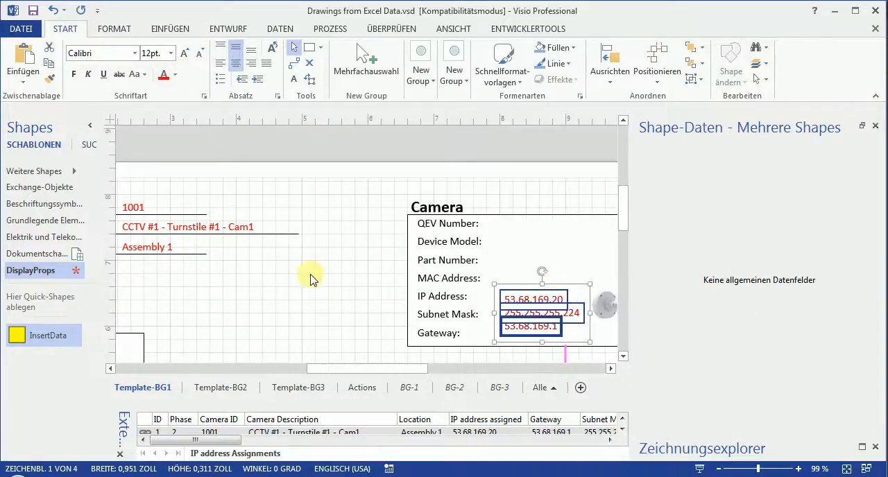
left_click(310, 275)
Enlarge the external data list beneath the template and review the linking commands available for the camera 1001 record.
scroll(331, 331, "down", 4)
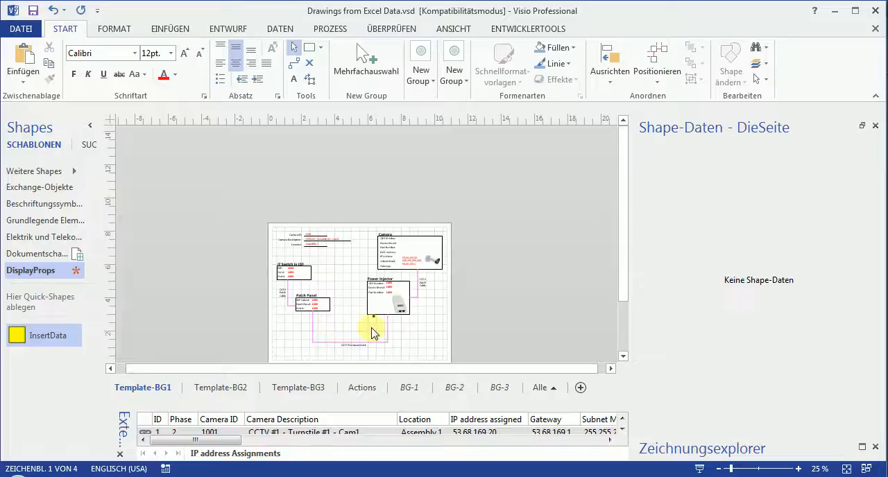
scroll(372, 333, "up", 2)
mouse_move(632, 260)
left_mouse_down()
mouse_move(763, 262)
mouse_move(763, 291)
mouse_move(759, 256)
mouse_move(763, 276)
left_mouse_up()
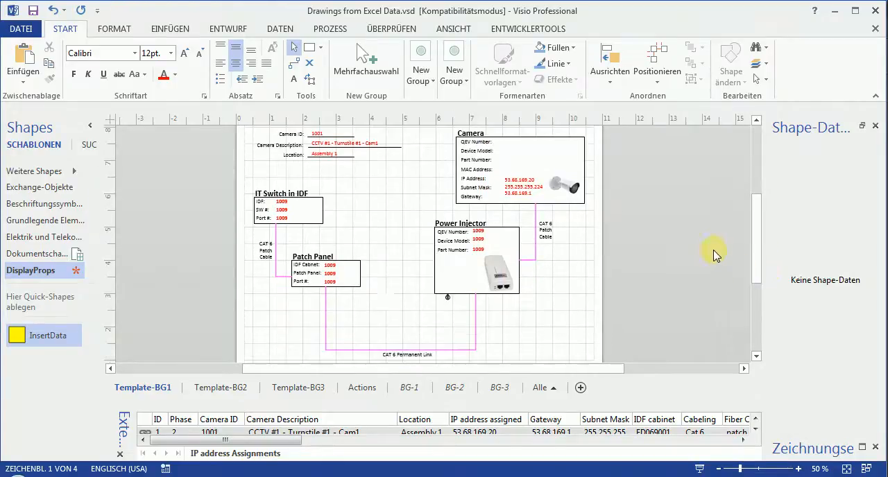
left_click_drag(642, 406, 644, 319)
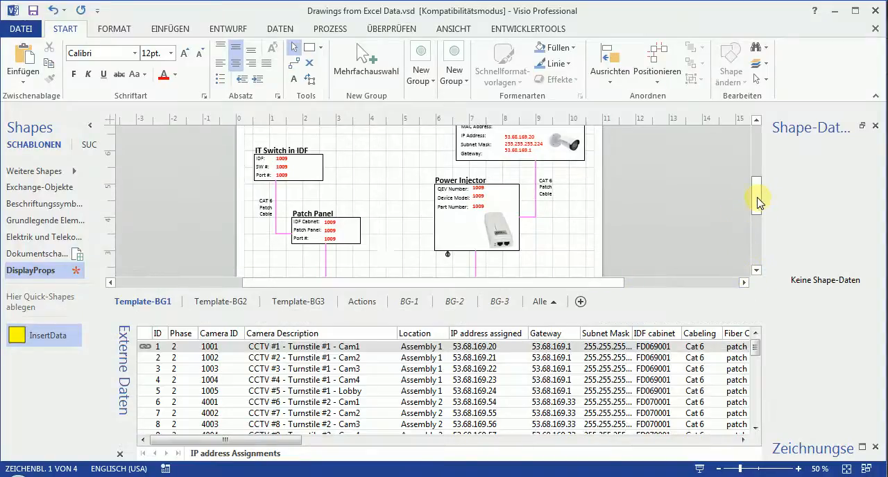
left_click_drag(759, 201, 755, 185)
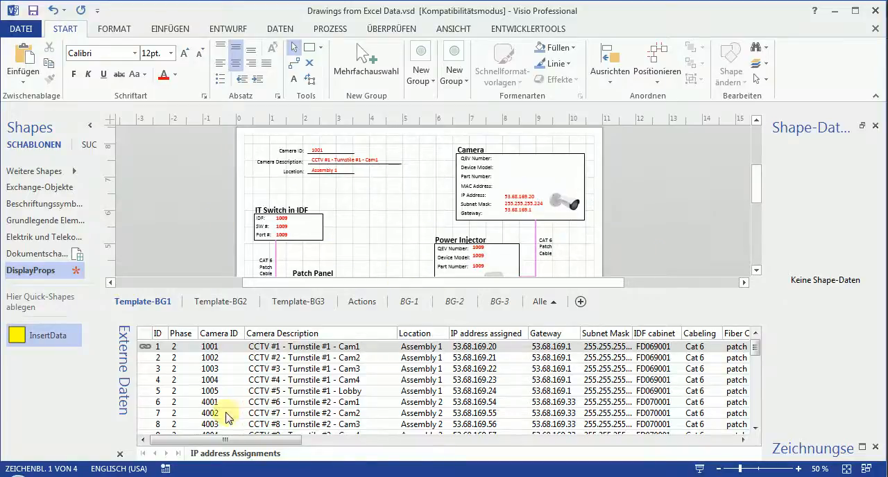
right_click(296, 347)
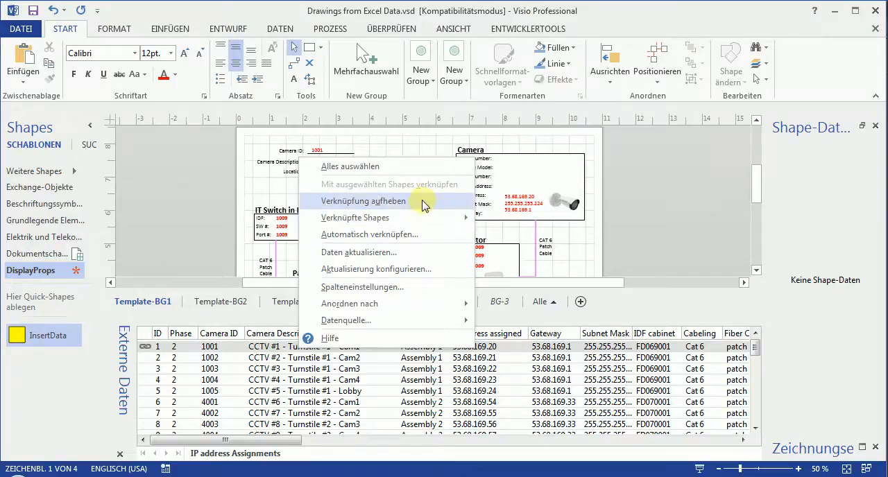
left_click(642, 234)
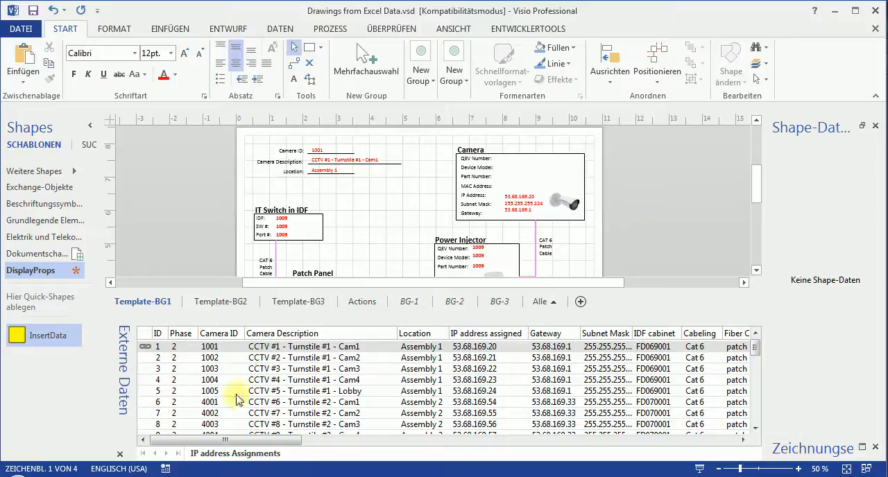
Link the camera 1002 record from the external data list to the data group on Template-BG1.
mouse_move(260, 359)
left_mouse_down()
mouse_move(297, 341)
mouse_move(266, 362)
left_mouse_up()
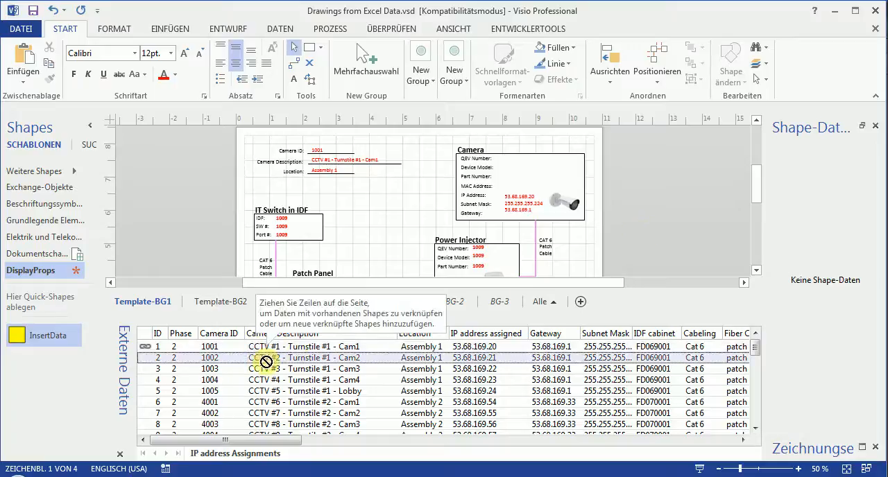
left_click_drag(755, 182, 760, 199)
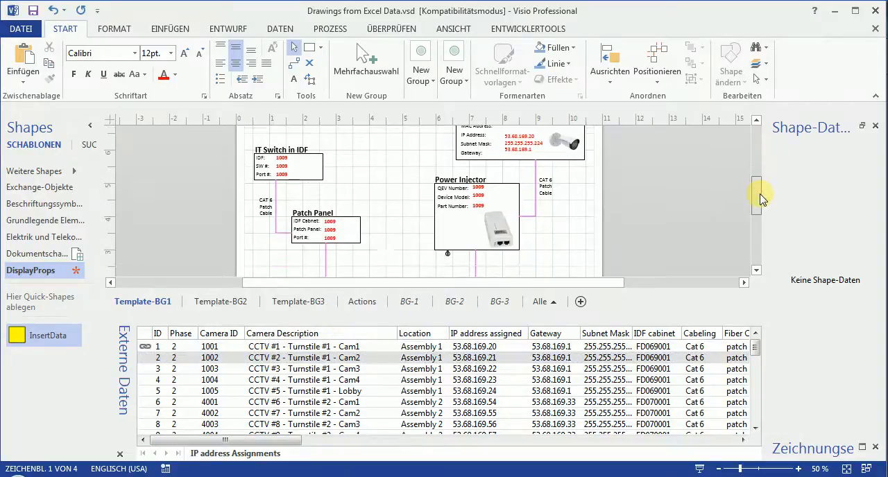
left_click(383, 263)
scroll(664, 243, "down", 2)
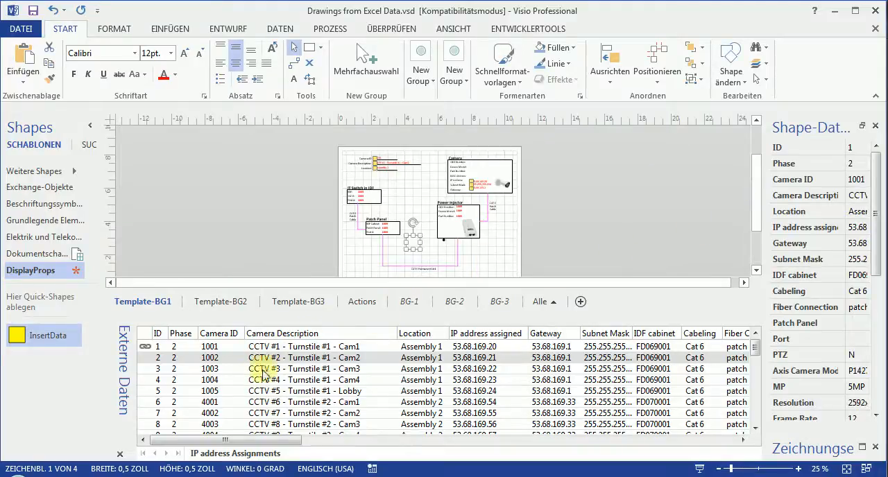
mouse_move(298, 359)
left_mouse_down()
mouse_move(349, 322)
mouse_move(414, 244)
left_mouse_up()
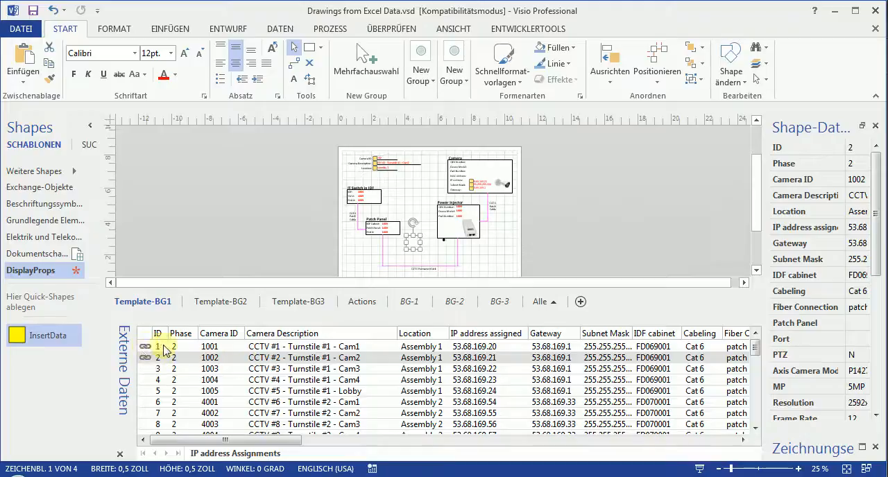
Remove the link of the camera 1001 record in the external data list.
left_click(313, 347)
right_click(313, 347)
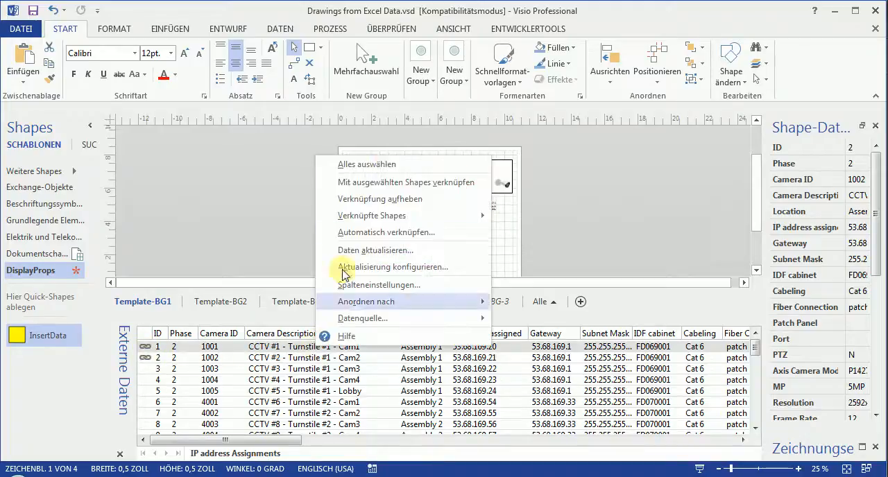
left_click(453, 199)
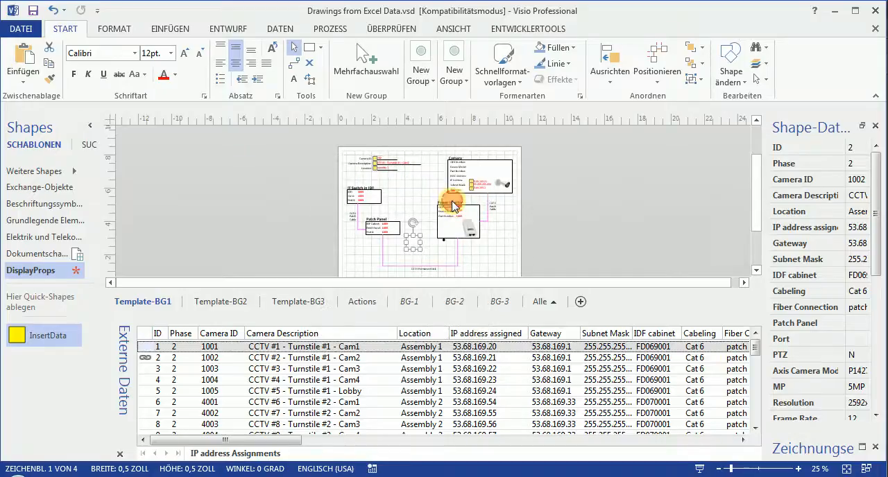
Compare the header fields and the Camera block's IP address, Subnet Mask and Gateway texts with the camera 1002 record.
left_click(555, 228)
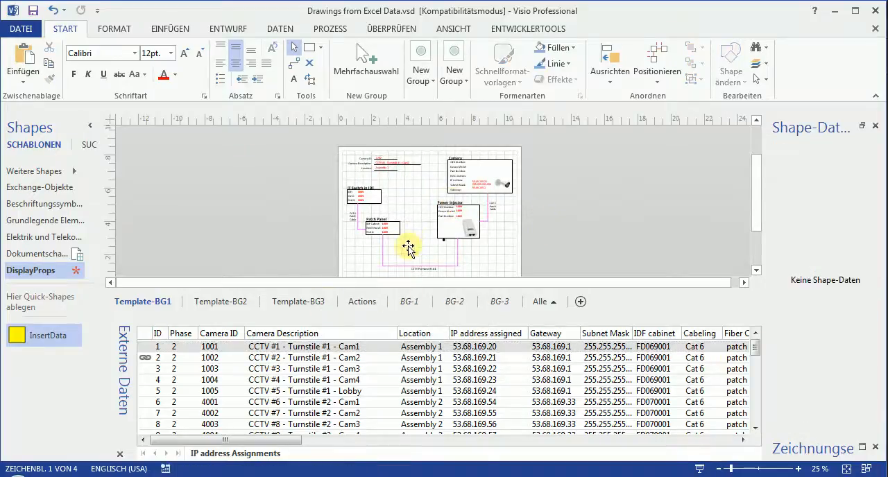
left_click(393, 168)
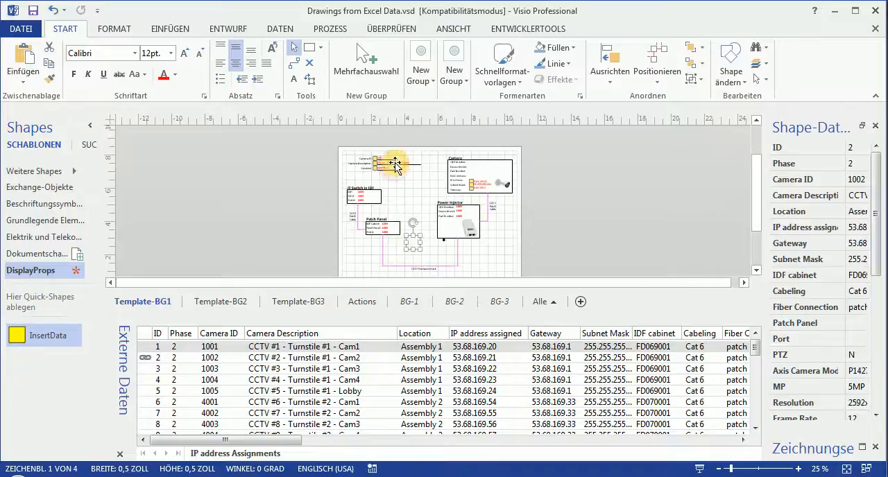
left_click(393, 165)
scroll(394, 164, "up", 3)
scroll(398, 212, "up", 2)
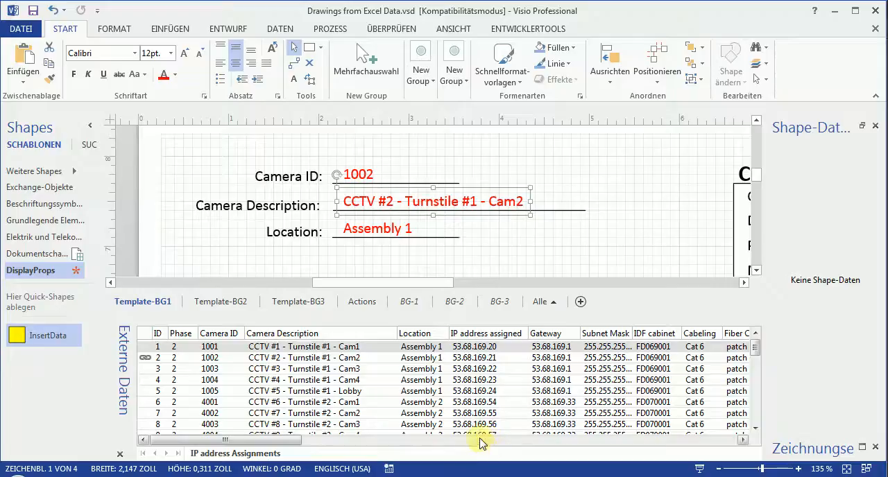
mouse_move(284, 446)
left_mouse_down()
mouse_move(313, 449)
mouse_move(287, 448)
left_mouse_up()
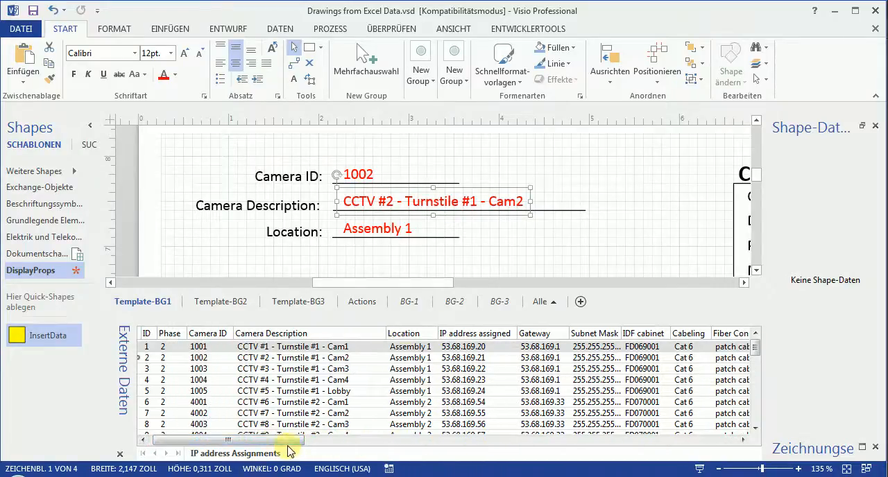
left_click_drag(410, 283, 545, 289)
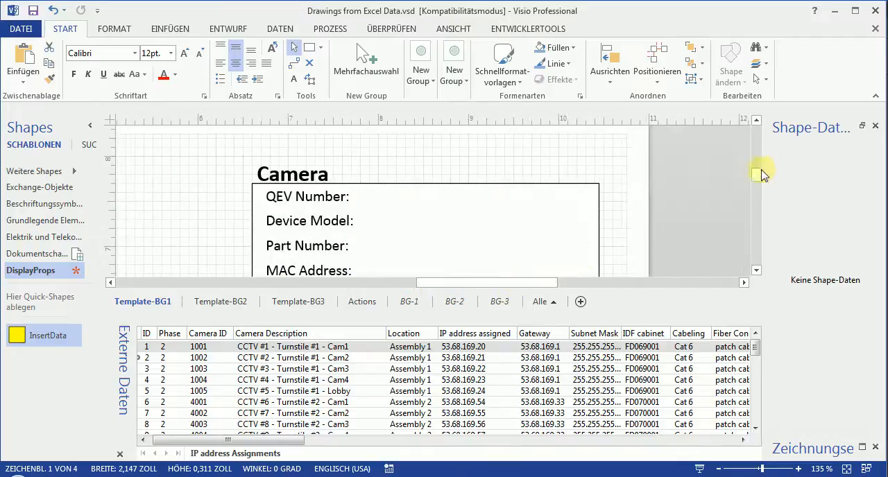
left_click_drag(758, 177, 759, 188)
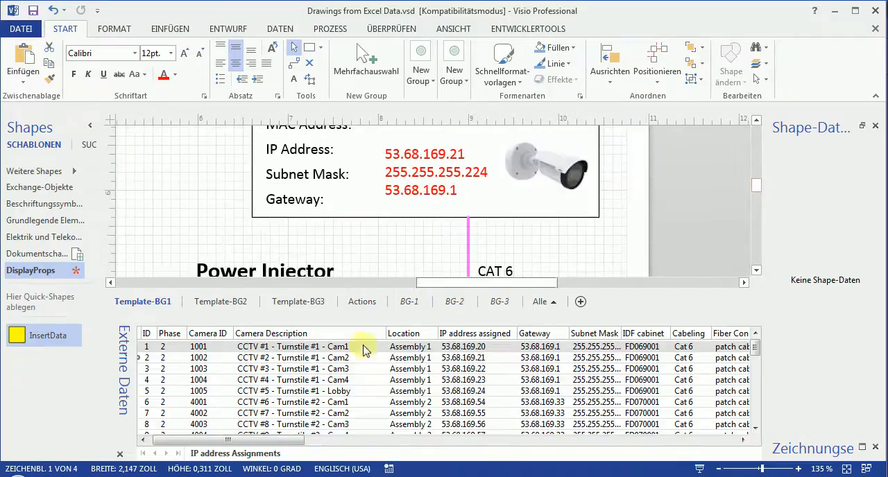
Widen the Subnet Mask column of the external data list so its full values fit.
left_click(265, 442)
left_click_drag(265, 442, 236, 452)
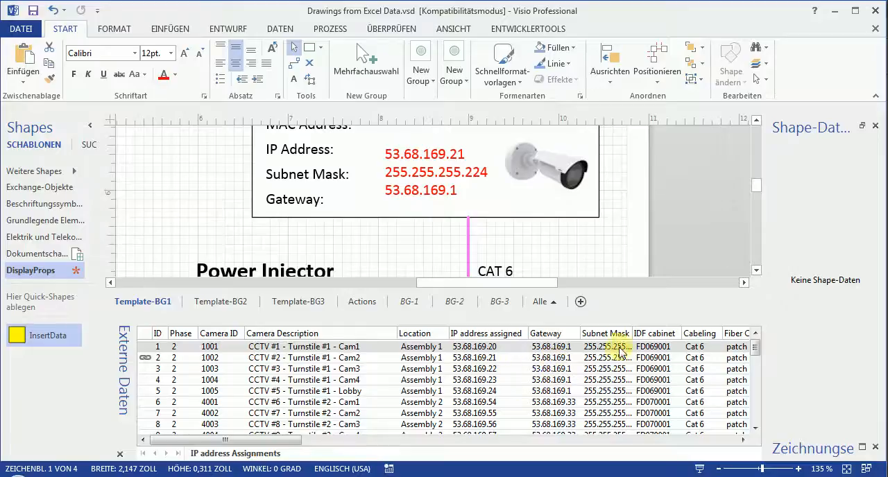
left_click_drag(631, 330, 662, 331)
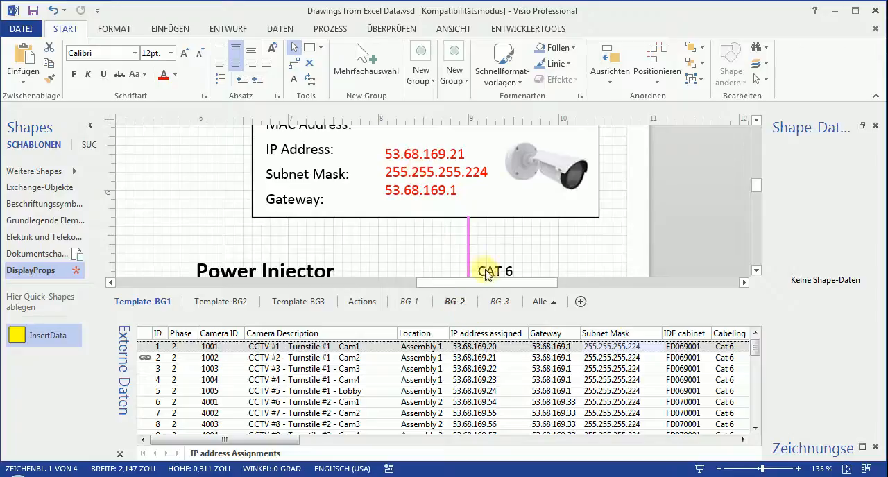
left_click(362, 249)
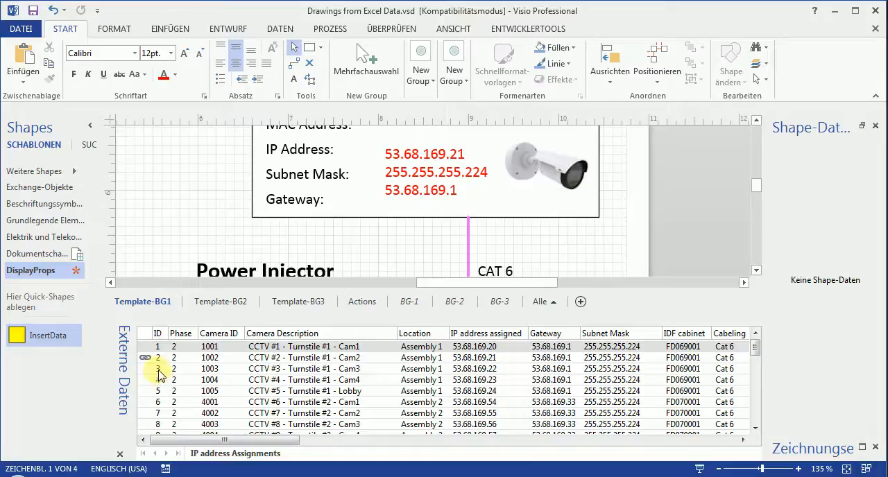
Link the camera 1003 record to the data group beside the Patch Panel on Template-BG1.
left_click(159, 370)
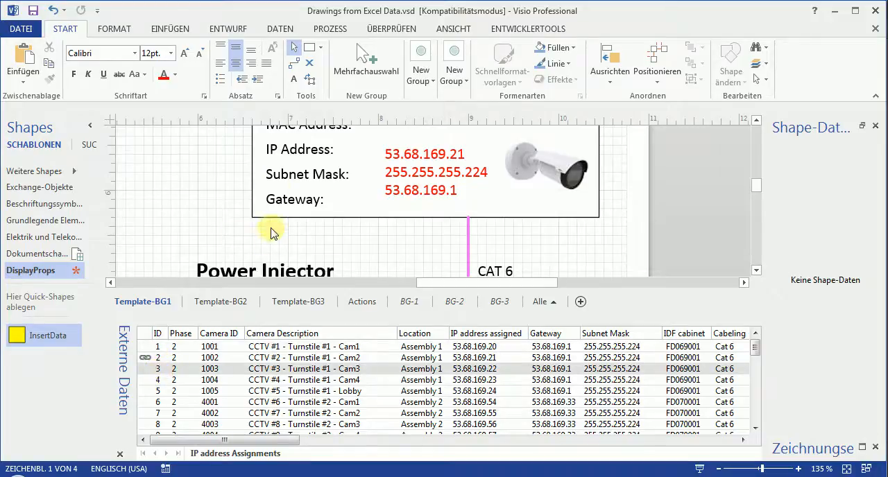
scroll(273, 246, "down", 5)
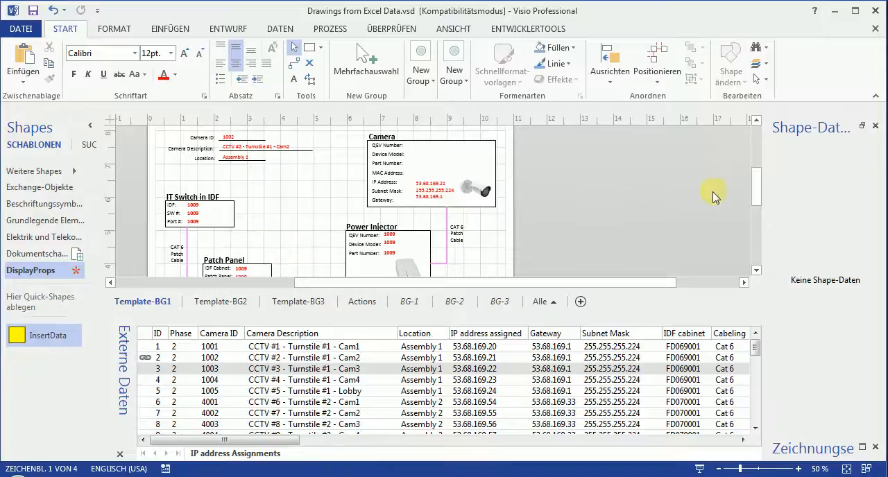
mouse_move(758, 197)
left_mouse_down()
mouse_move(759, 224)
mouse_move(759, 200)
left_mouse_up()
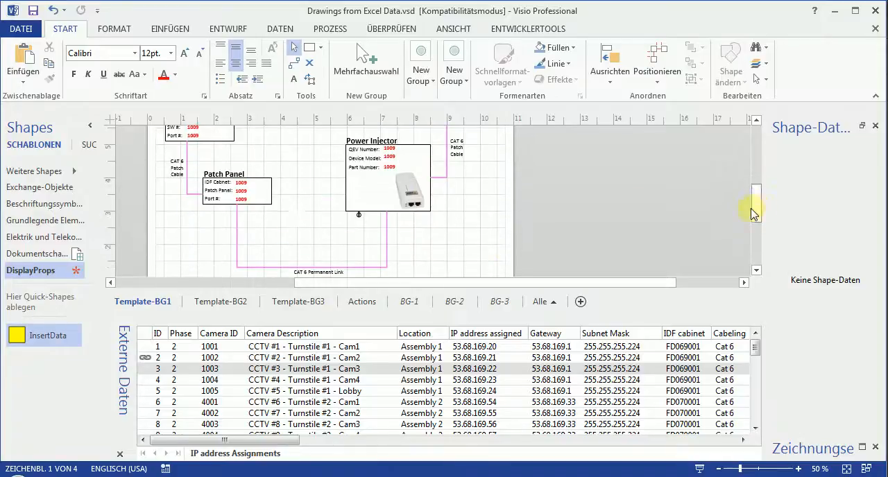
left_click_drag(174, 368, 292, 232)
left_click_drag(759, 213, 757, 192)
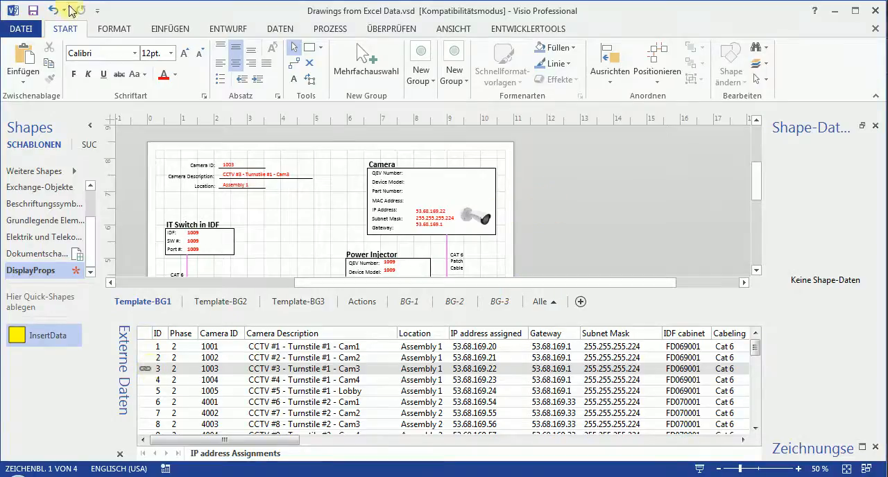
left_click(31, 28)
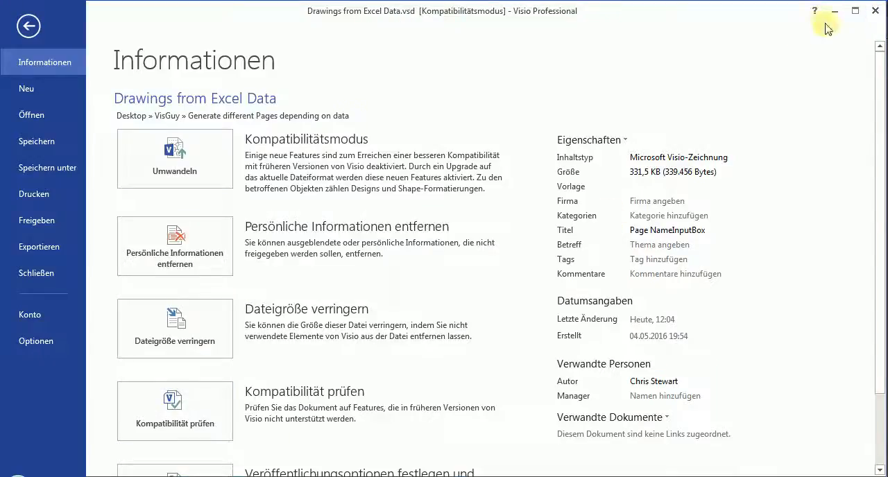
left_click(29, 25)
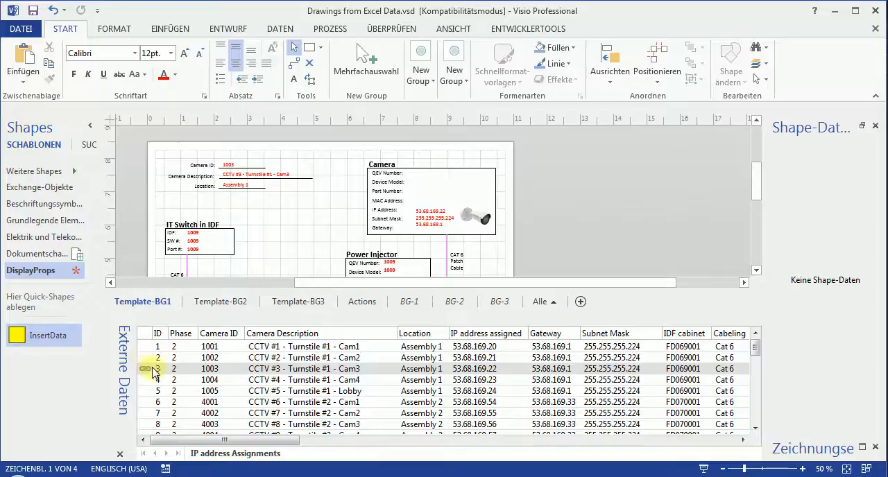
Duplicate the Template-BG1 page and name the copy 1003.
right_click(152, 306)
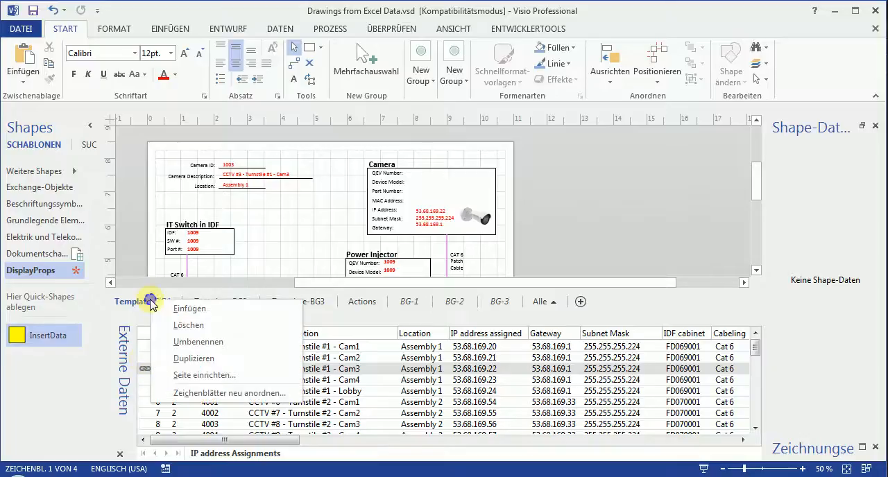
left_click(223, 368)
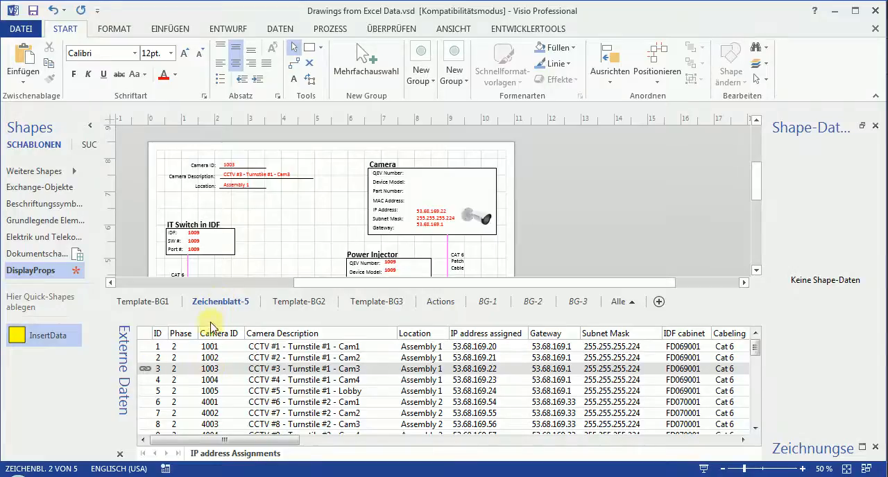
double_click(225, 307)
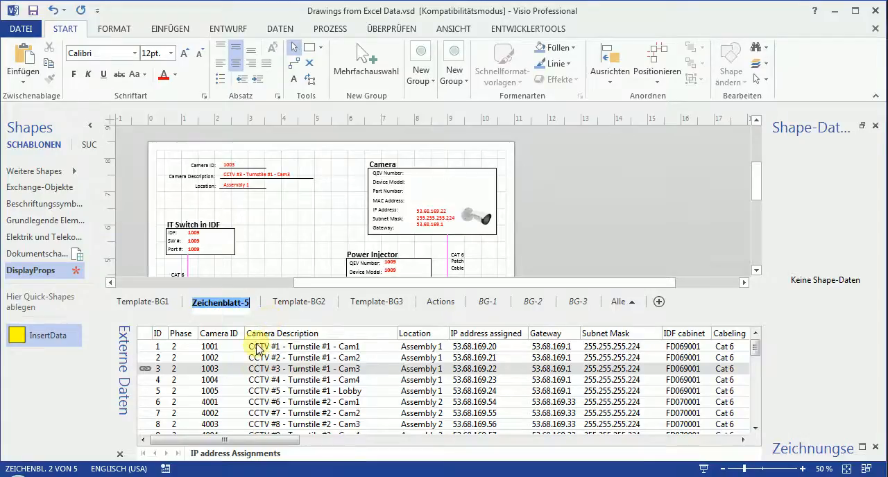
type("1003")
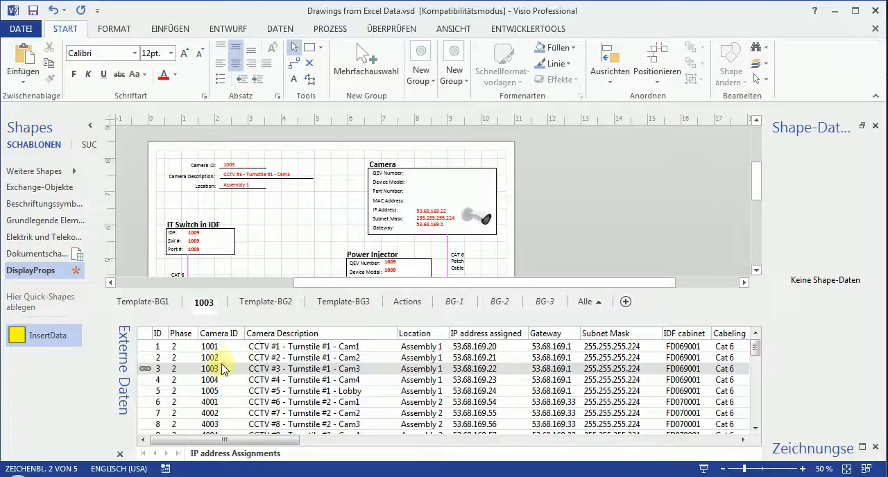
Link the camera 1002 record to Template-BG1's data group and compare the template with page 1003.
left_click(159, 304)
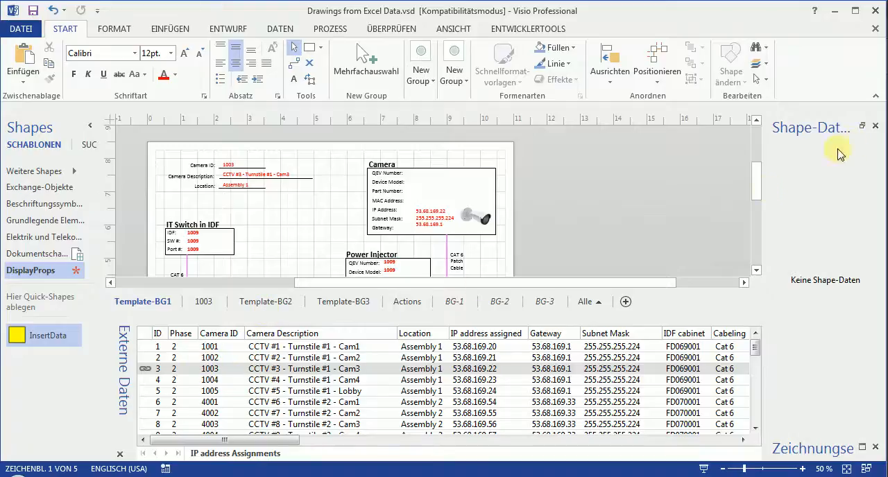
scroll(759, 198, "down", 3)
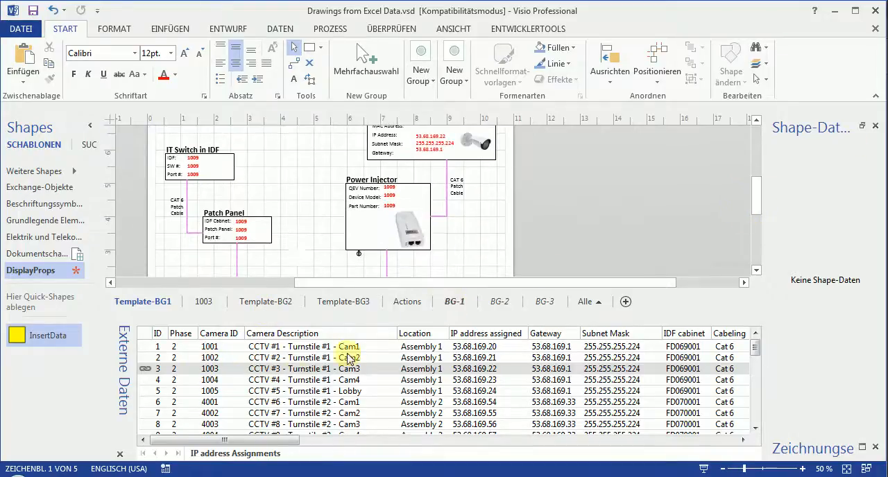
left_click(208, 358)
left_click_drag(208, 357, 295, 262)
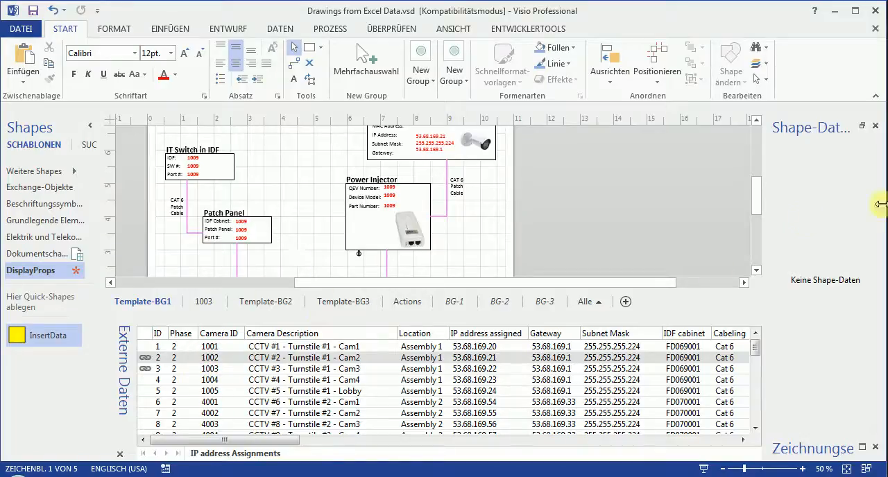
left_click_drag(748, 205, 754, 187)
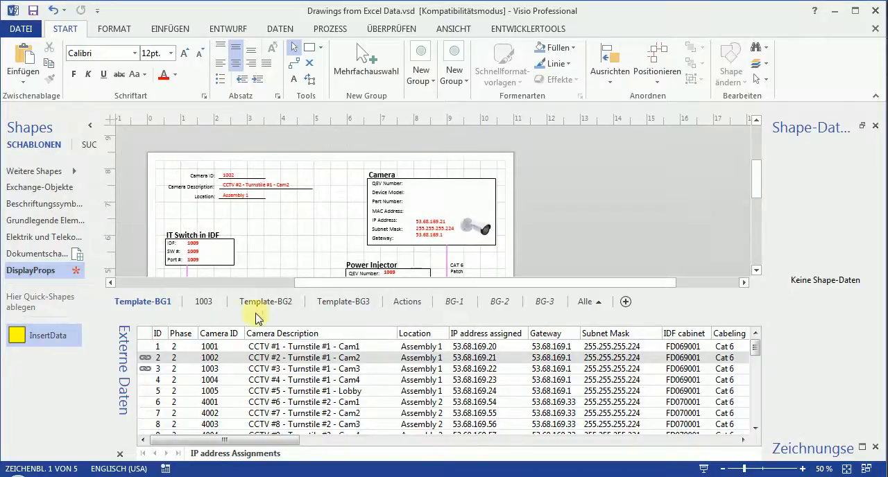
left_click(205, 305)
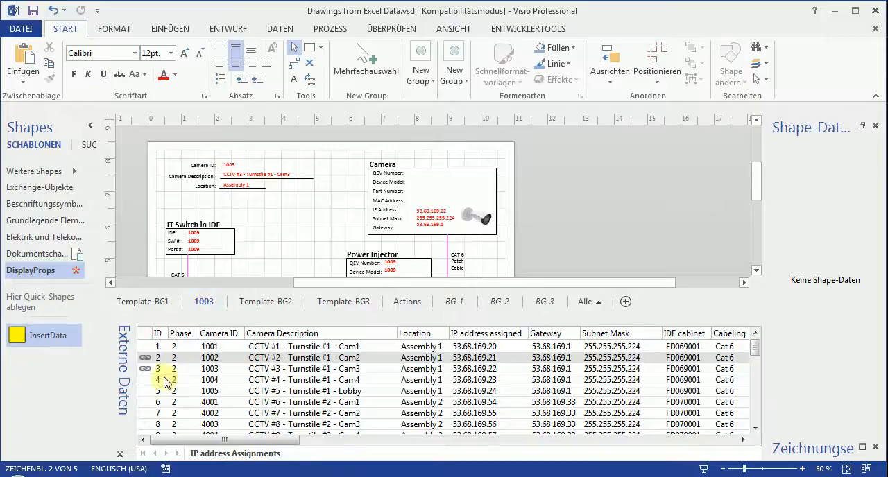
Duplicate the Template-BG1 page and name the copy 1002.
left_click(158, 304)
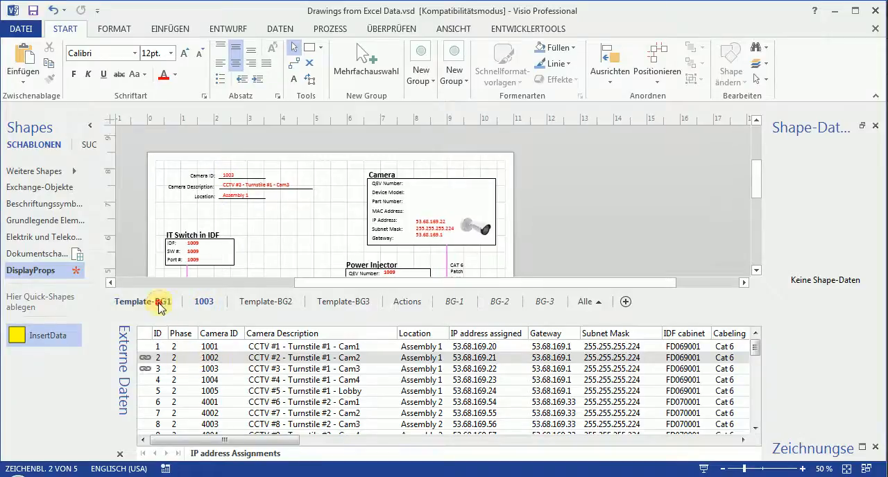
right_click(160, 306)
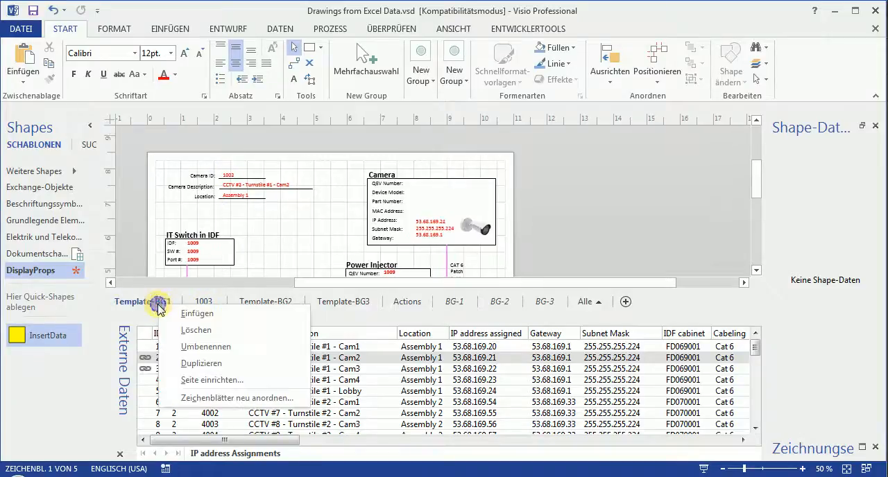
left_click(222, 363)
double_click(219, 304)
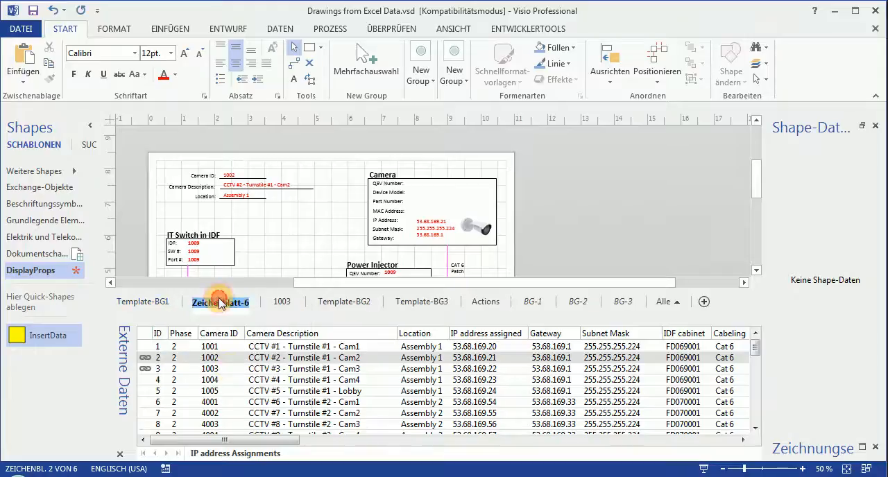
type("1002")
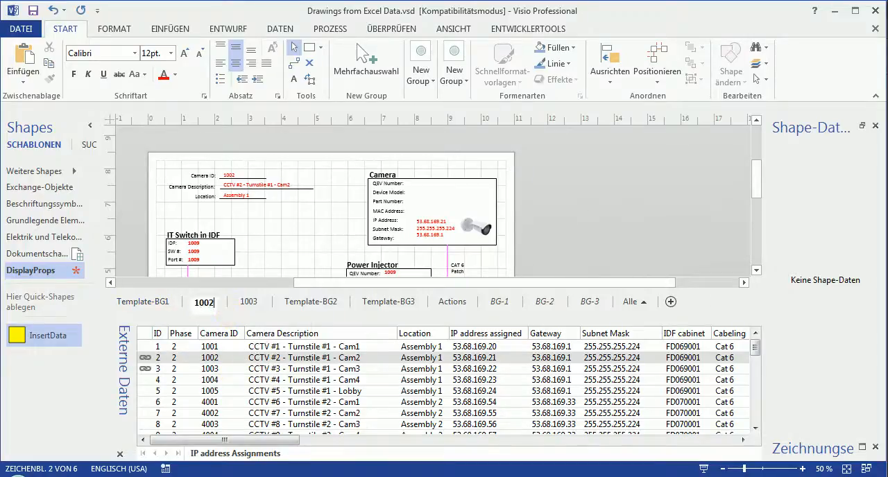
left_click(211, 368)
left_click(211, 357)
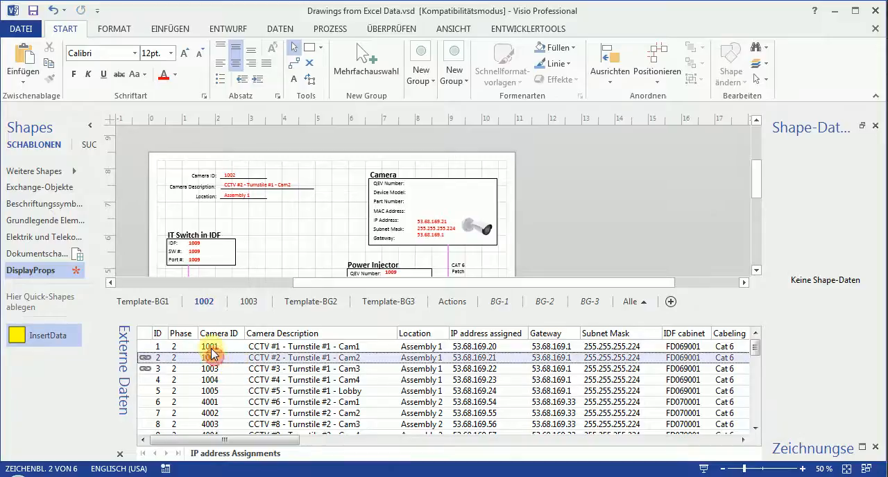
Link the camera 1001 record to the data group beside the Patch Panel on Template-BG1.
left_click(207, 346)
double_click(138, 302)
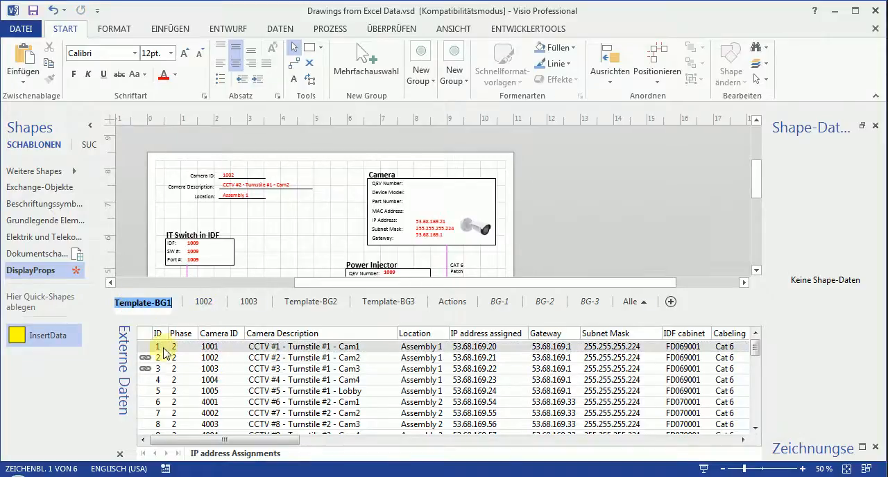
left_click(276, 252)
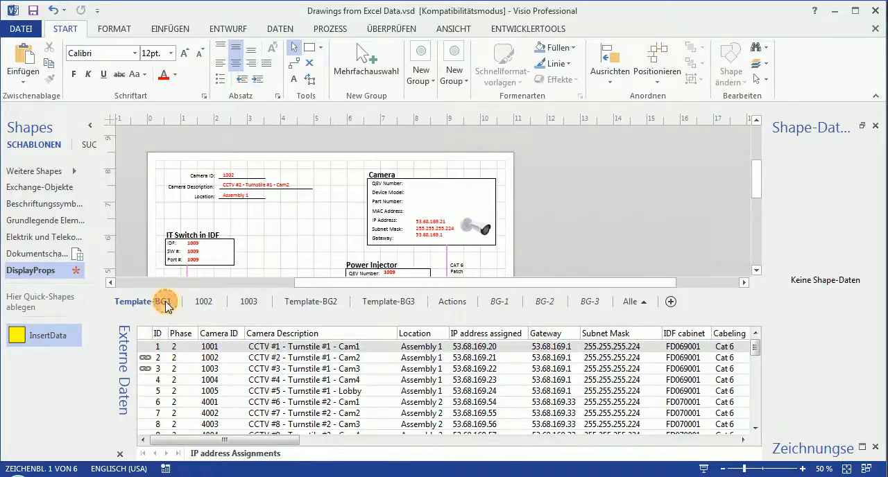
left_click(210, 349)
mouse_move(210, 352)
left_mouse_down()
mouse_move(240, 229)
mouse_move(248, 251)
mouse_move(218, 348)
left_mouse_up()
mouse_move(759, 193)
left_mouse_down()
mouse_move(770, 218)
mouse_move(761, 214)
left_mouse_up()
mouse_move(218, 352)
left_mouse_down()
mouse_move(291, 192)
mouse_move(303, 210)
left_mouse_up()
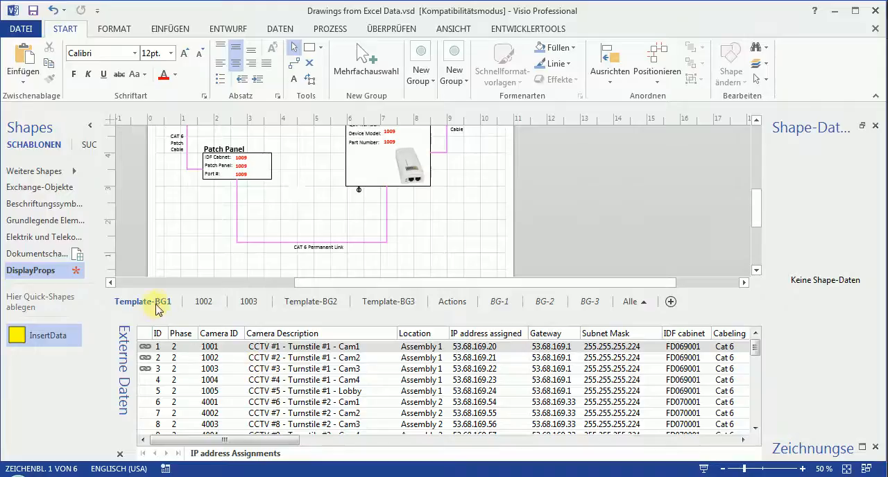
Duplicate the Template-BG1 page and name the copy 1001.
right_click(157, 303)
left_click(205, 362)
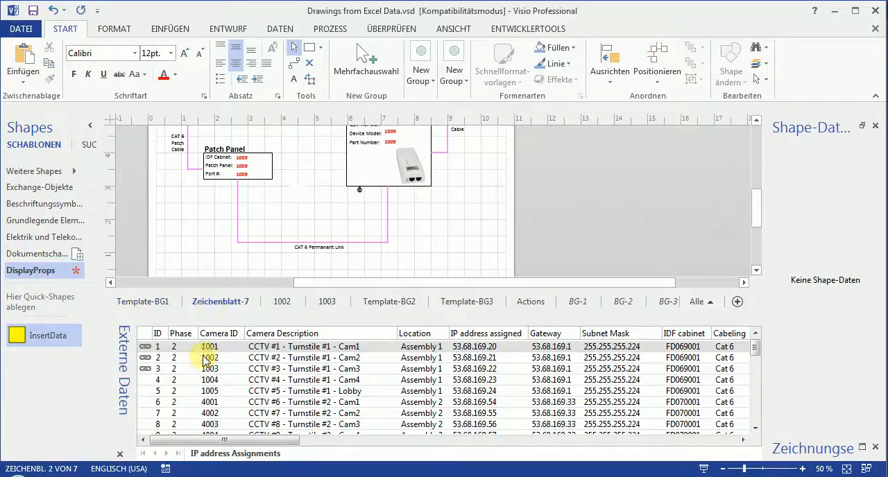
double_click(221, 303)
type("1001")
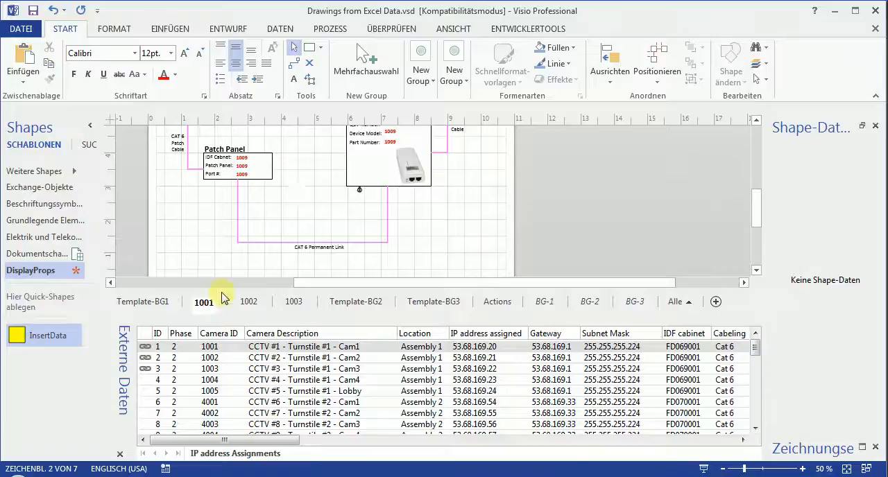
left_click(233, 257)
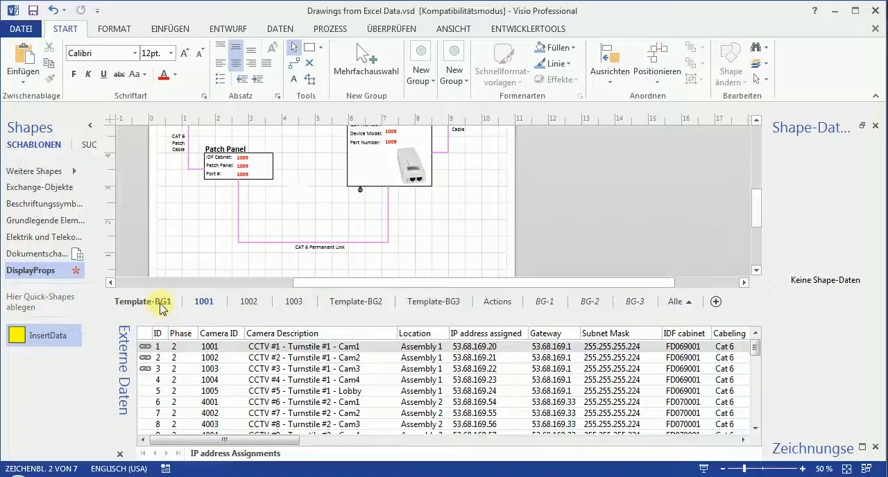
Jump from the external data records 1001, 1002 and 1003 to their linked shapes and check each camera page.
left_click(215, 349)
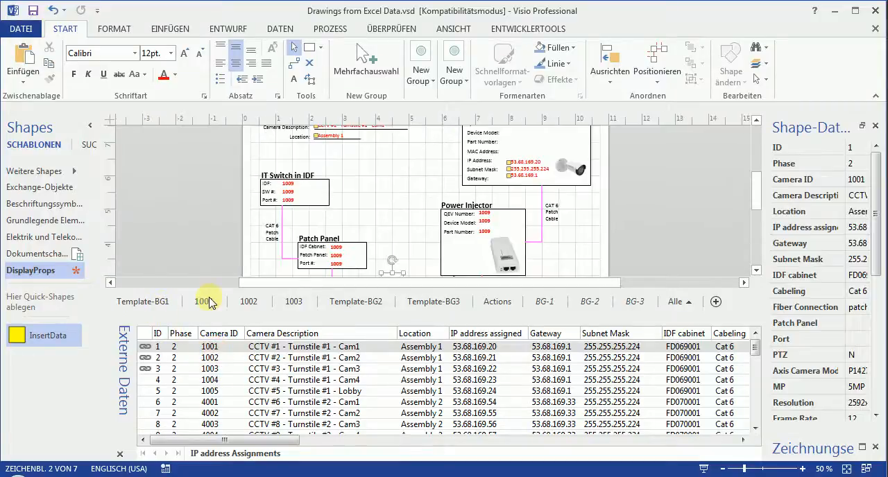
left_click(219, 358)
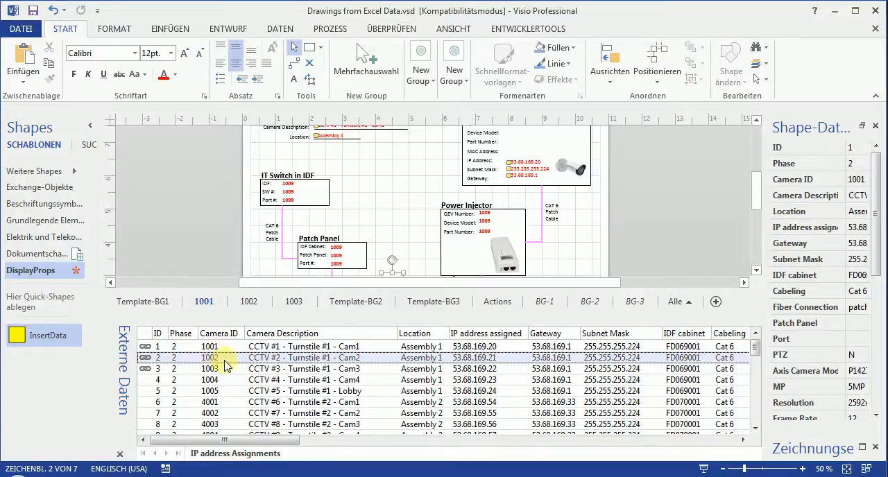
double_click(225, 359)
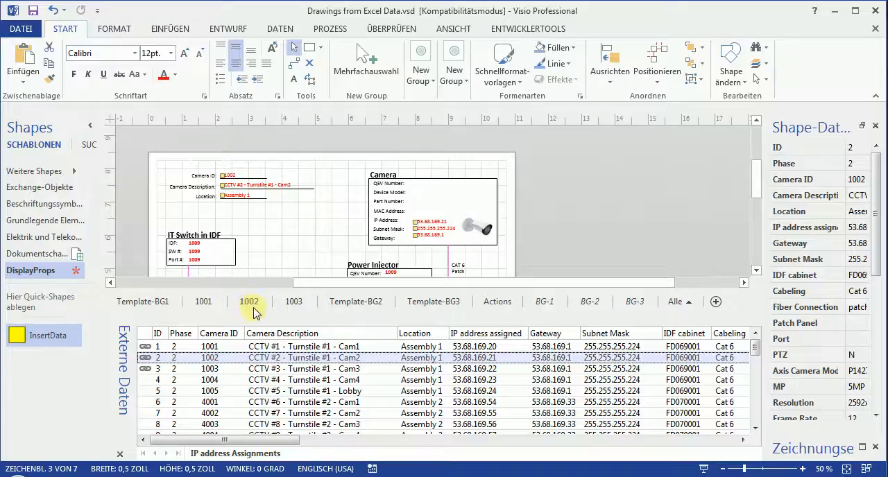
double_click(220, 373)
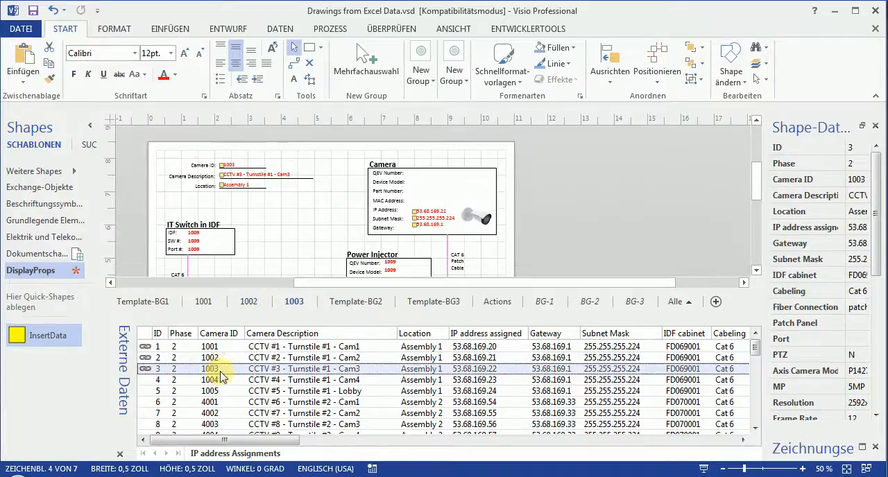
left_click(591, 234)
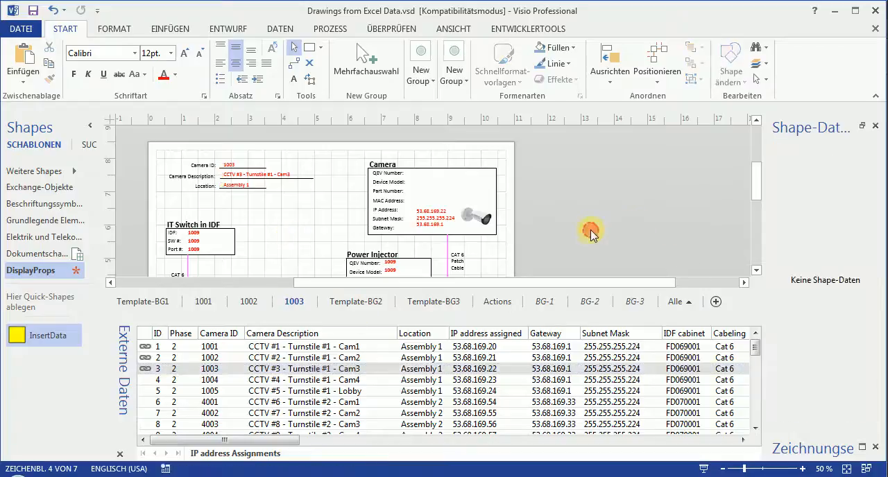
mouse_move(758, 196)
left_mouse_down()
mouse_move(755, 222)
mouse_move(755, 174)
mouse_move(759, 194)
left_mouse_up()
left_click(555, 242)
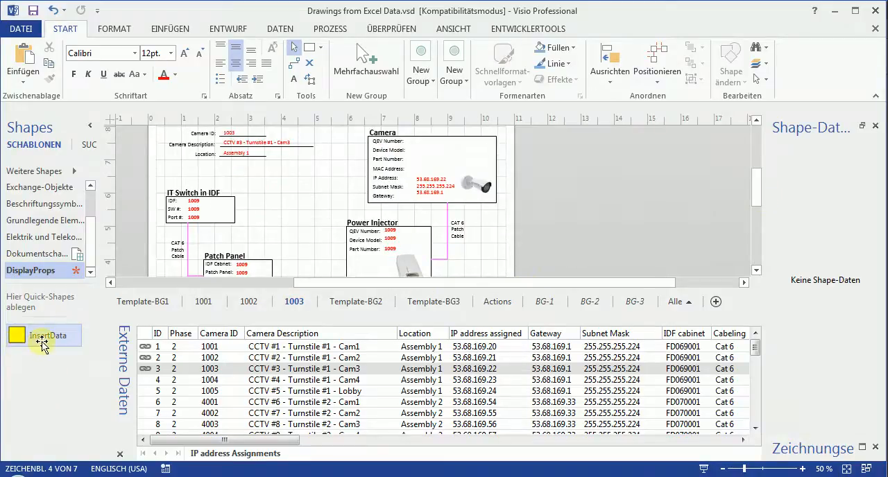
left_click(545, 255)
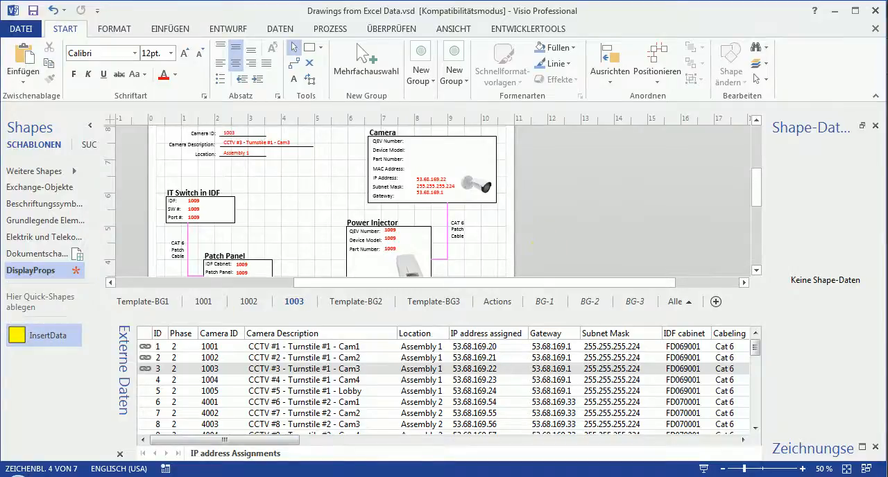
Switch to Firefox and review the forum topic "Insert shape data values in sub-shape text" down to its last DisplayProps.vss attachment.
left_click(368, 476)
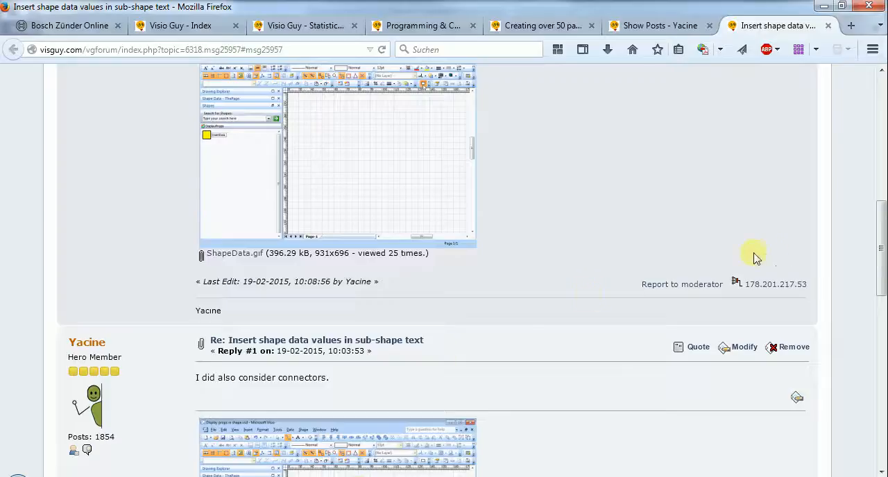
left_click_drag(881, 259, 878, 150)
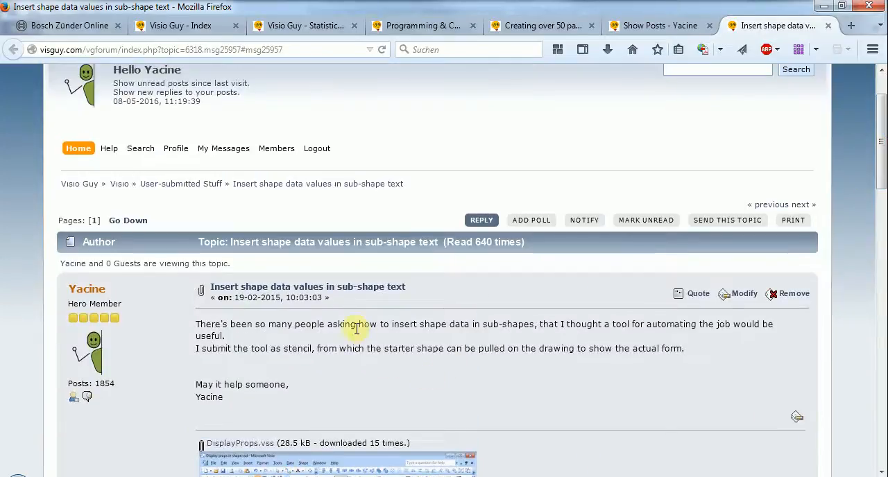
left_click_drag(874, 174, 878, 143)
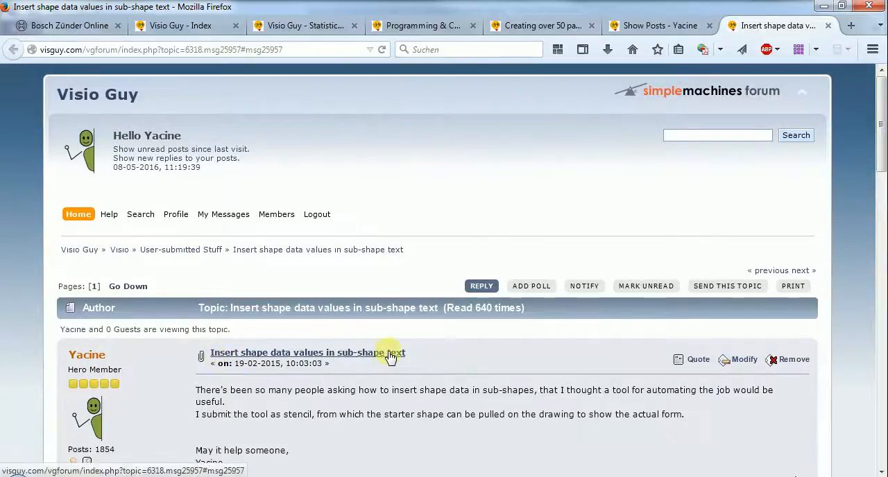
left_click_drag(881, 161, 881, 411)
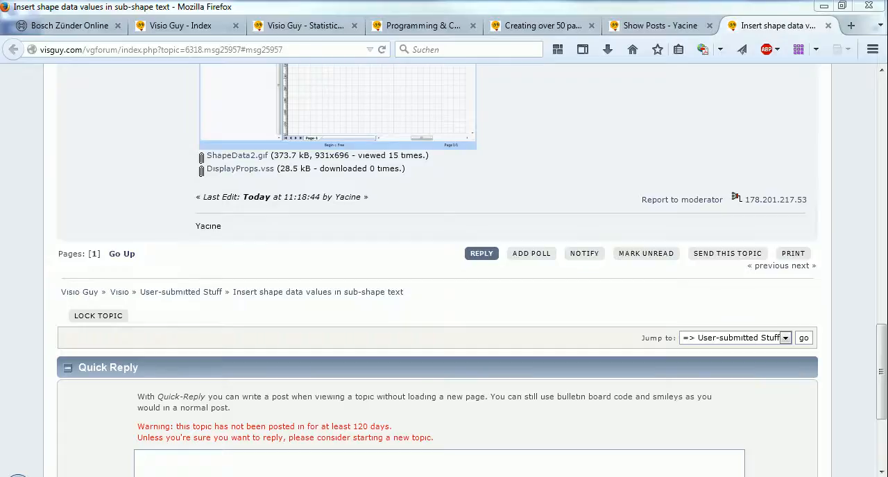
Switch to the Visual Basic editor, show the code of the DisplayProps form formInsert and enlarge the code area.
left_click_drag(887, 166, 416, 1)
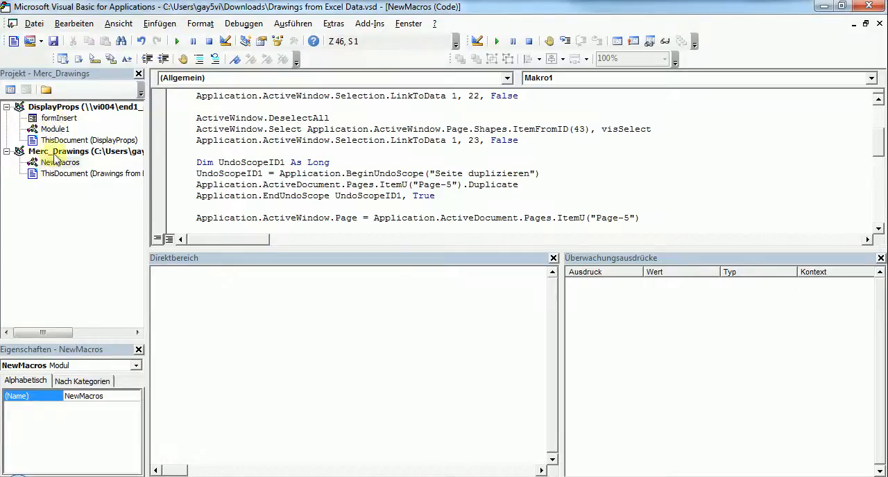
double_click(61, 119)
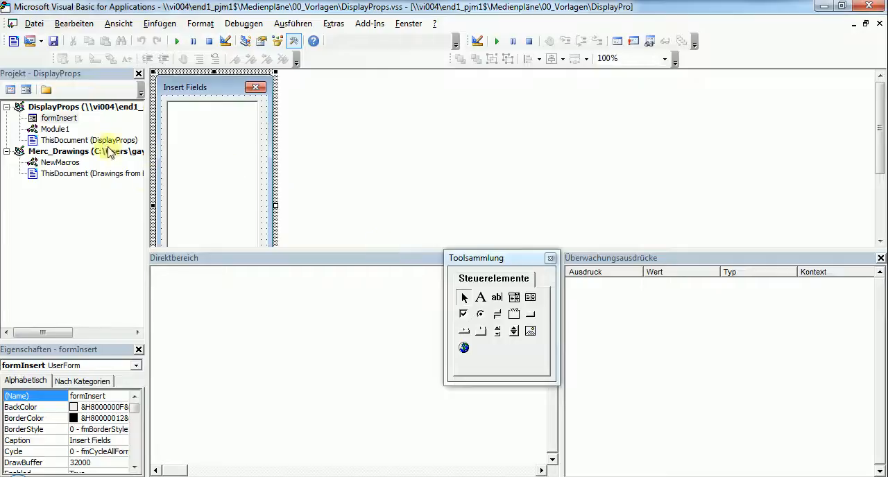
right_click(66, 119)
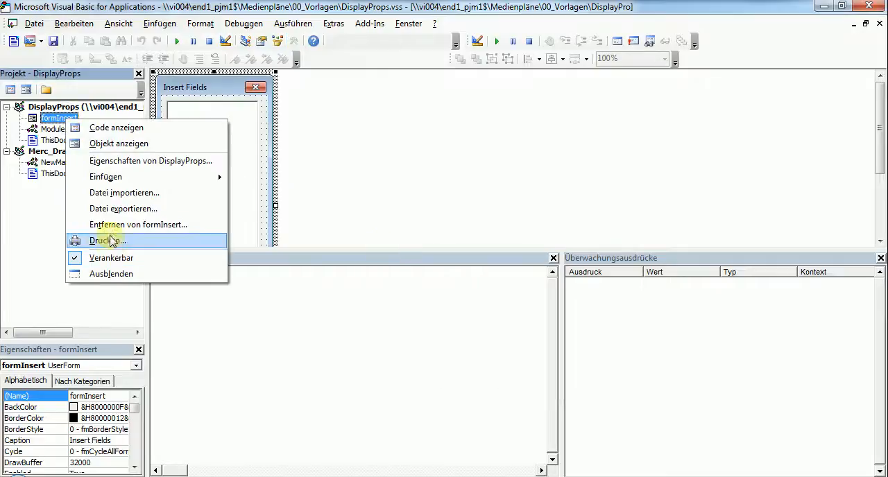
left_click(135, 127)
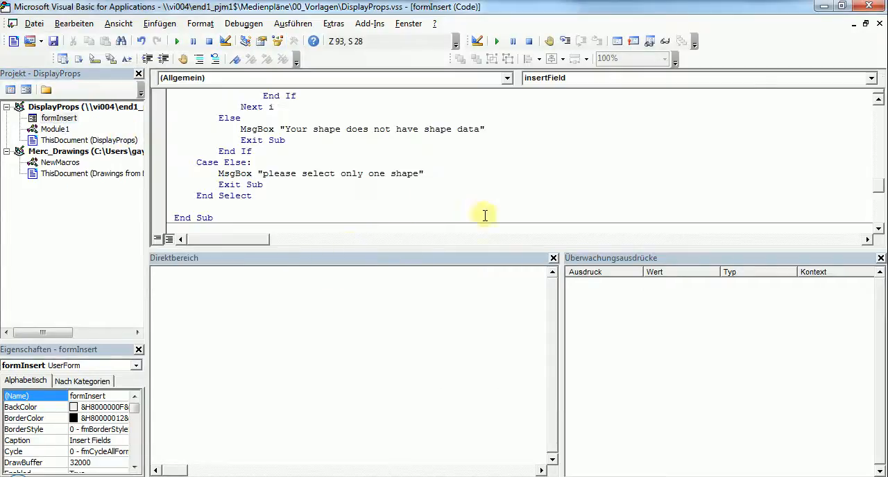
left_click_drag(878, 188, 879, 154)
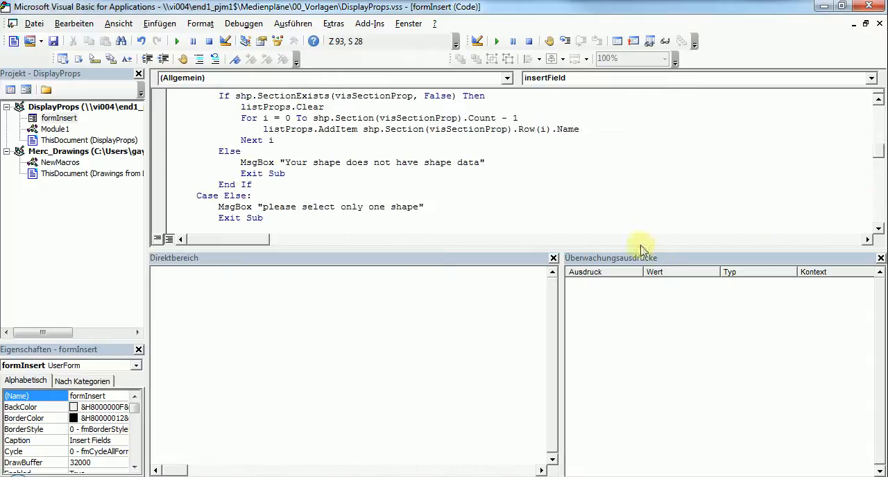
left_click_drag(642, 248, 631, 407)
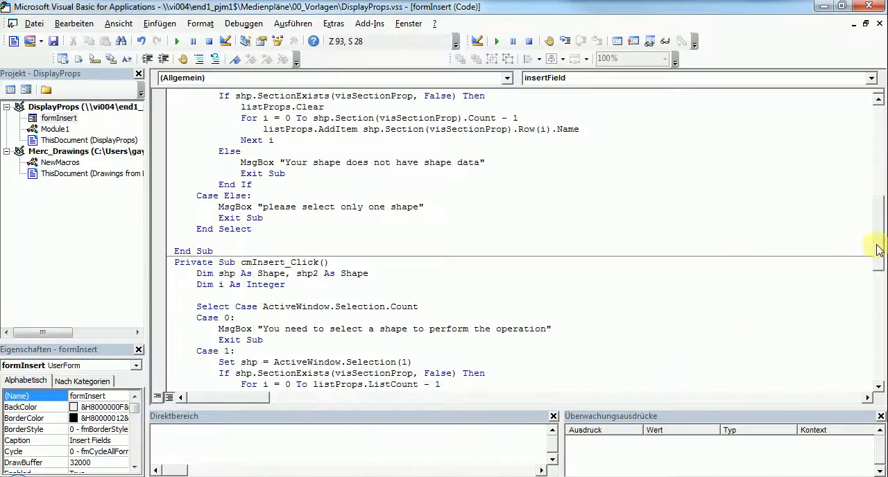
Read the formInsert code from cmRun_Click through insertField and highlight the line setting LocPinX to "width*0".
left_click_drag(875, 247, 885, 122)
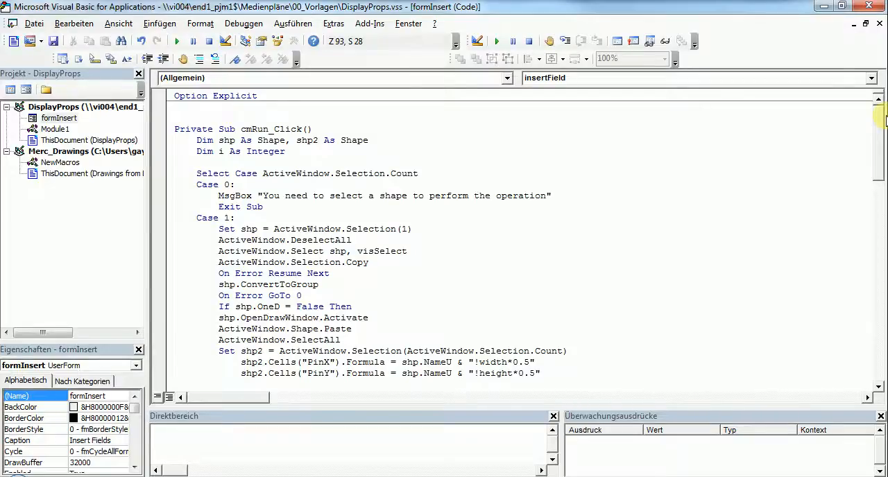
scroll(526, 243, "down", 7)
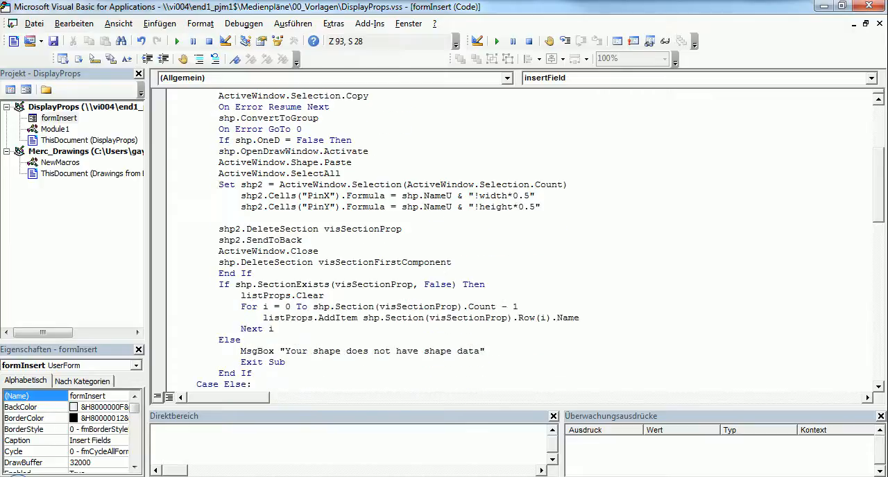
scroll(526, 240, "up", 6)
scroll(526, 240, "down", 11)
scroll(526, 240, "down", 3)
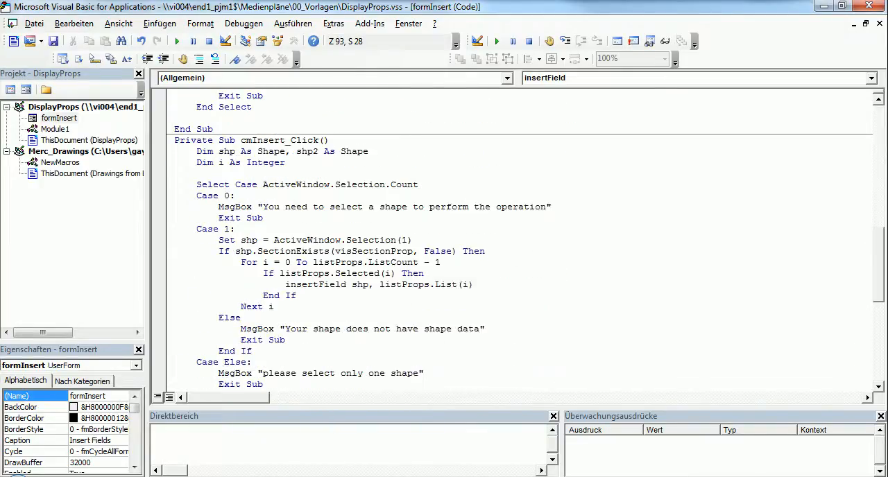
scroll(519, 239, "down", 2)
scroll(323, 351, "down", 7)
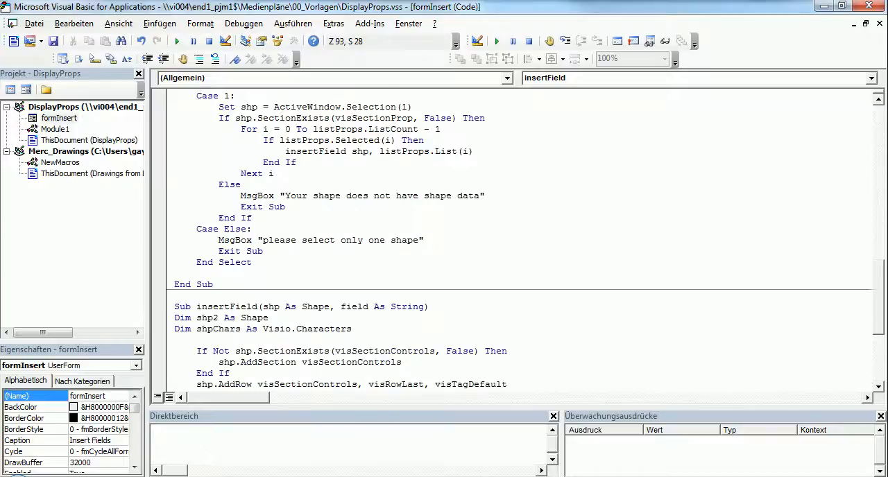
scroll(323, 350, "down", 1)
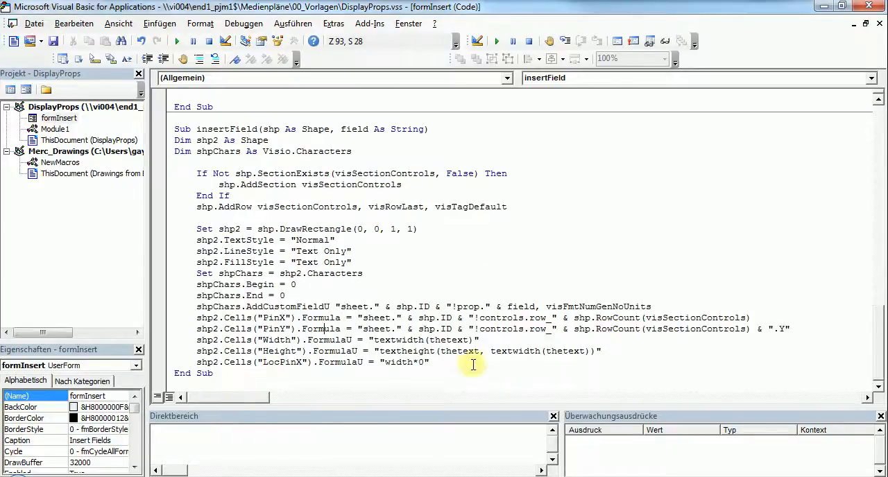
left_click_drag(440, 362, 201, 363)
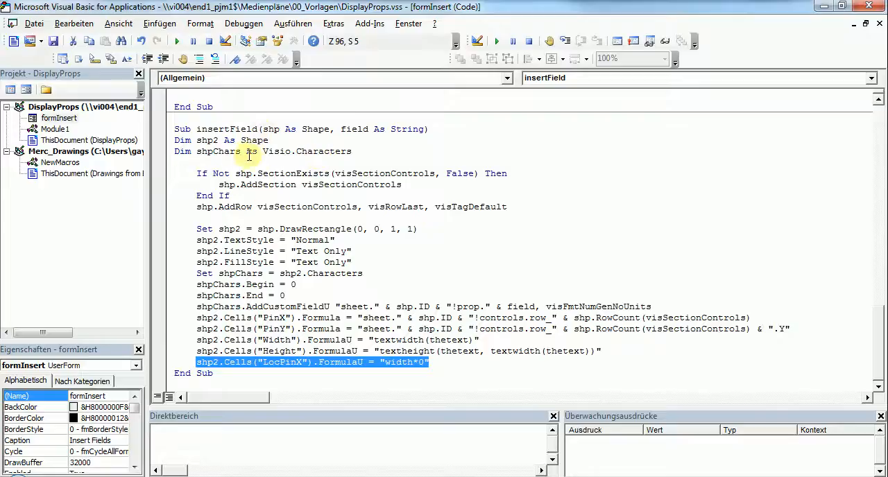
left_click(291, 362)
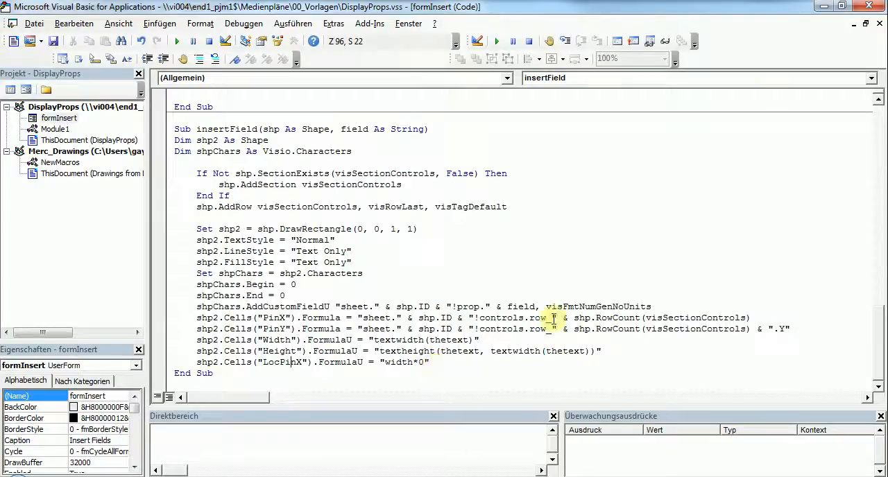
Minimize the code editor and the browser to return to page 1003 of the Visio drawing.
left_click(824, 6)
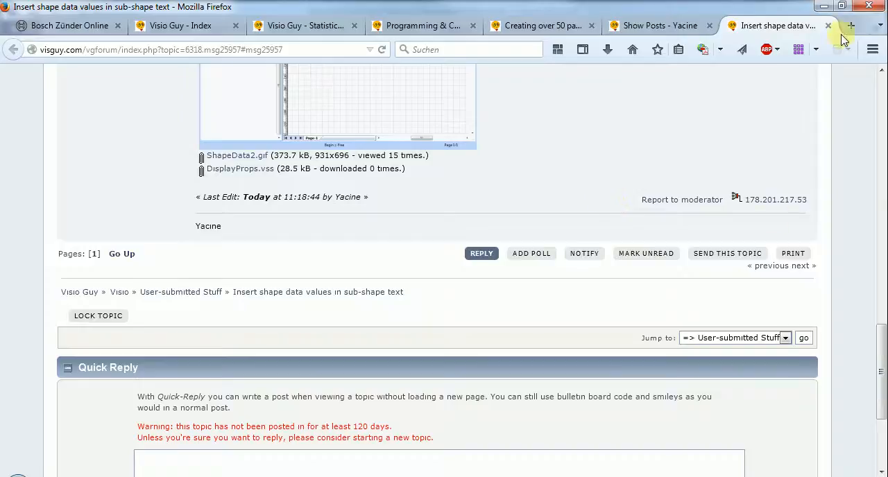
left_click(825, 6)
left_click(603, 240)
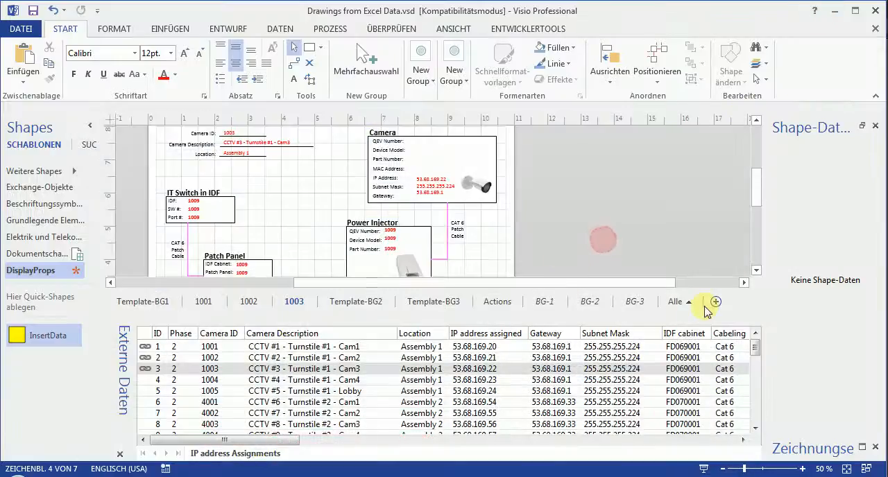
left_click(659, 239)
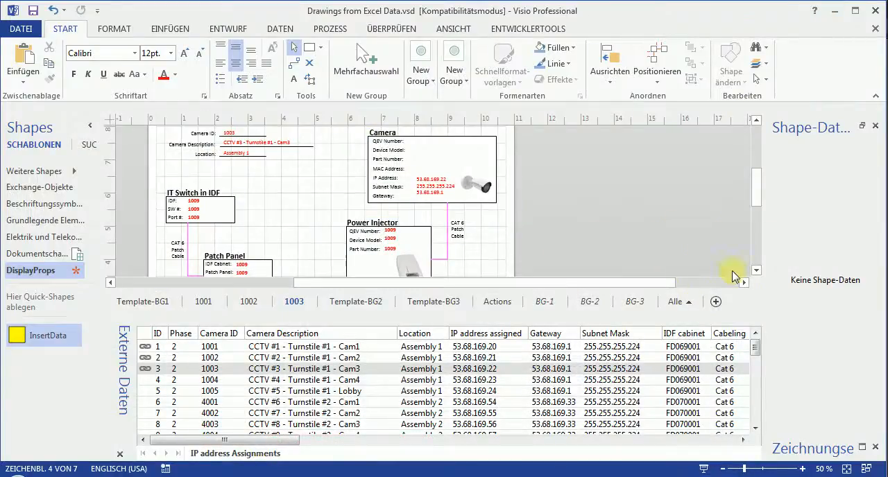